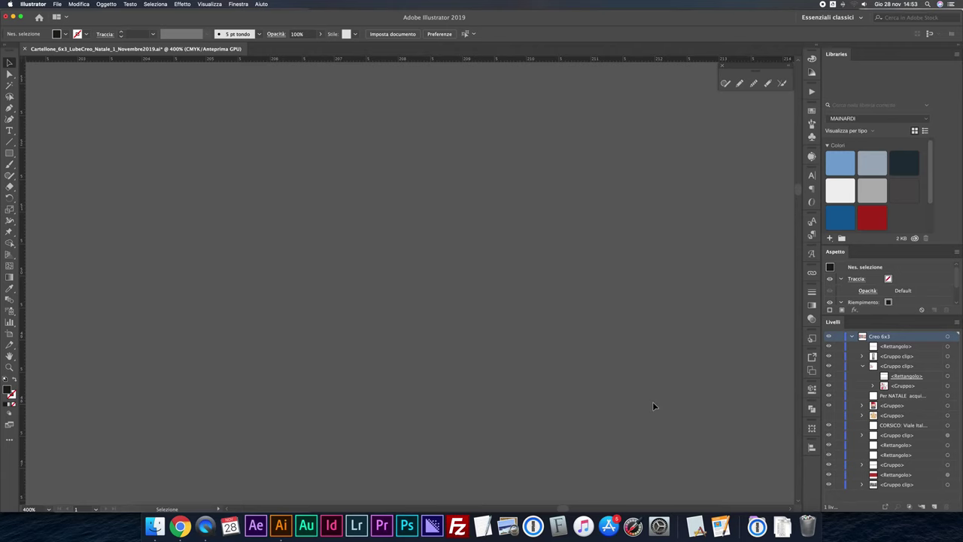
Place 102_Pantone_A.JPG from the Downloads stack onto the artboard and select it
click(781, 527)
drag(791, 330, 367, 239)
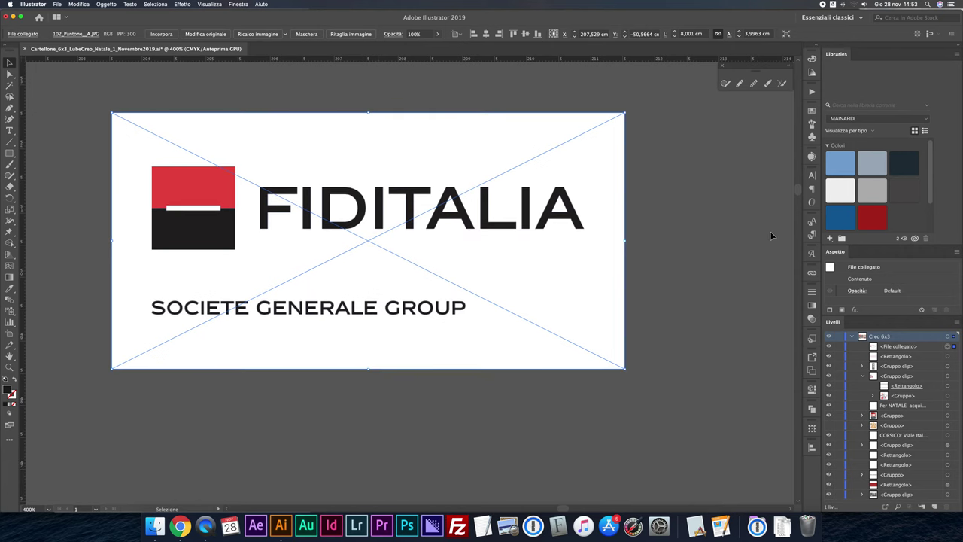
click(709, 212)
scroll(710, 212, up, 2)
scroll(709, 212, left, 2)
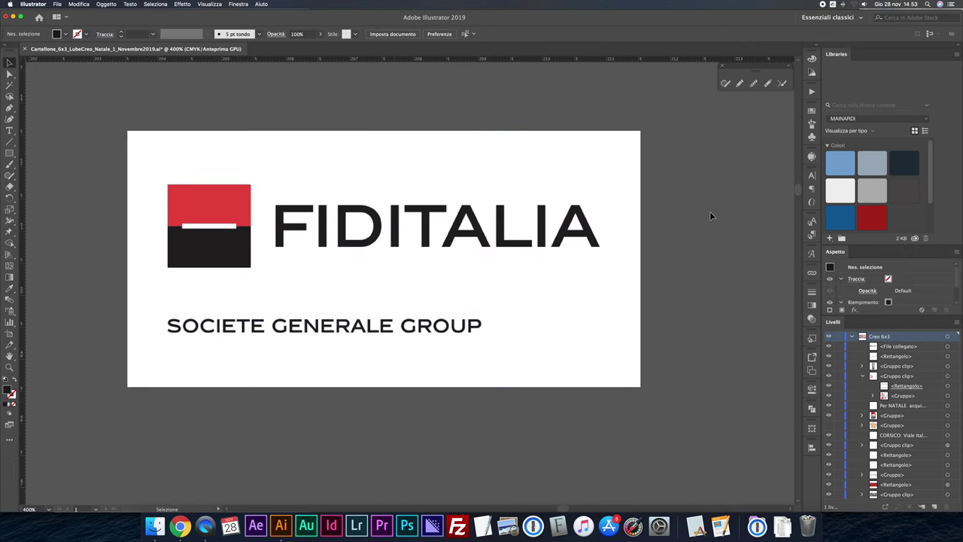
click(633, 234)
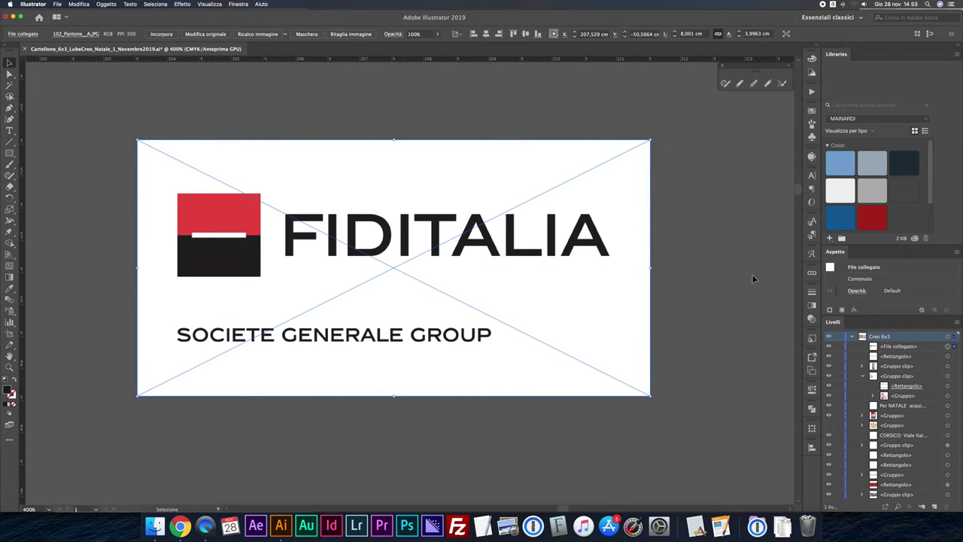
Select the linked logo image and preview a Black and White Image Trace at threshold 128
click(811, 157)
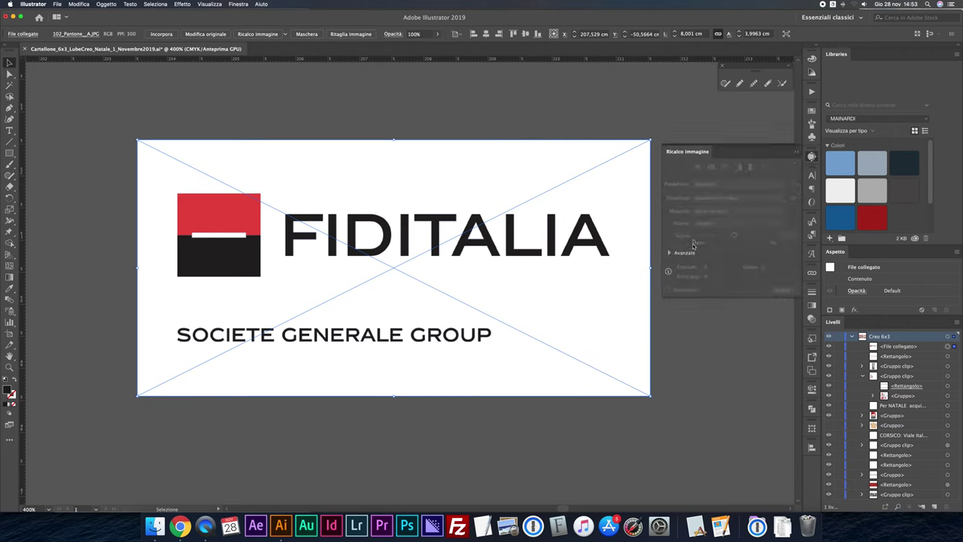
click(238, 3)
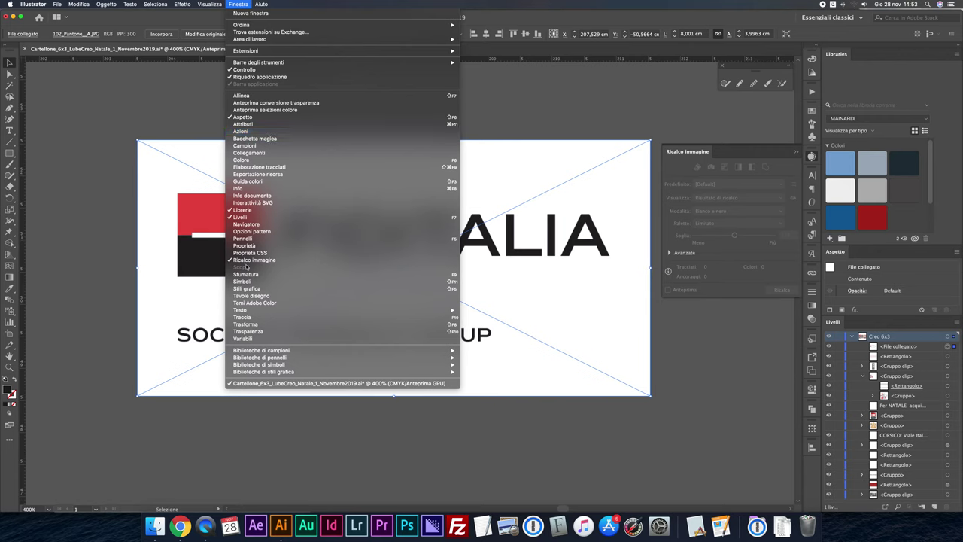
click(678, 159)
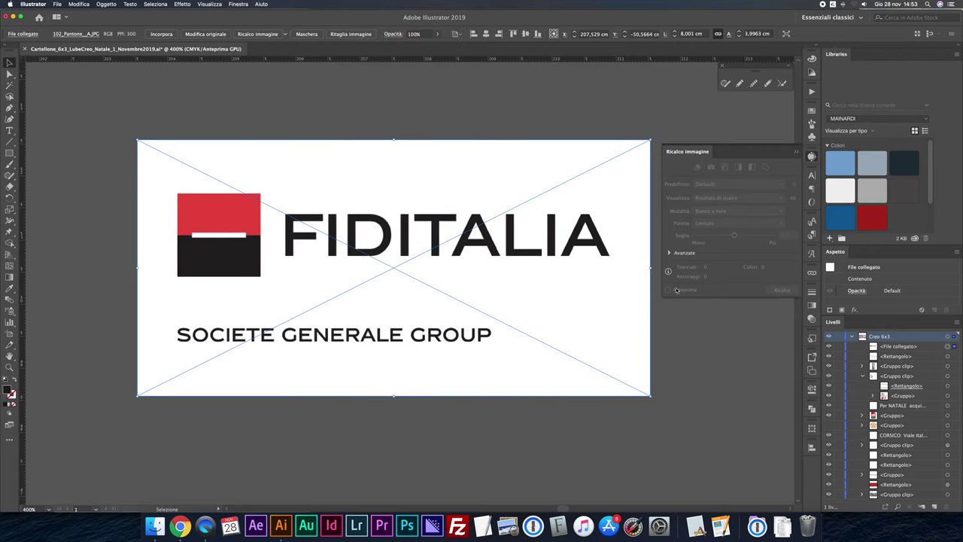
click(938, 347)
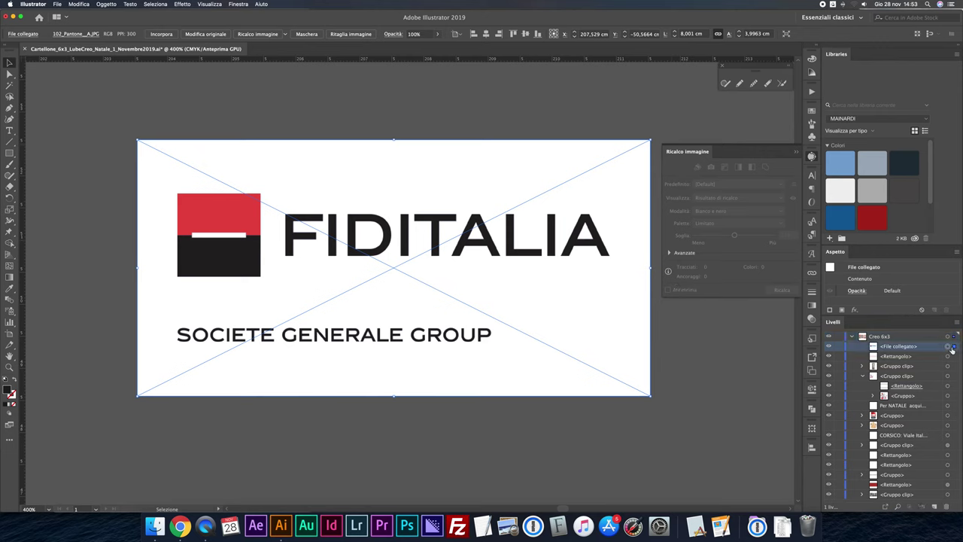
click(677, 290)
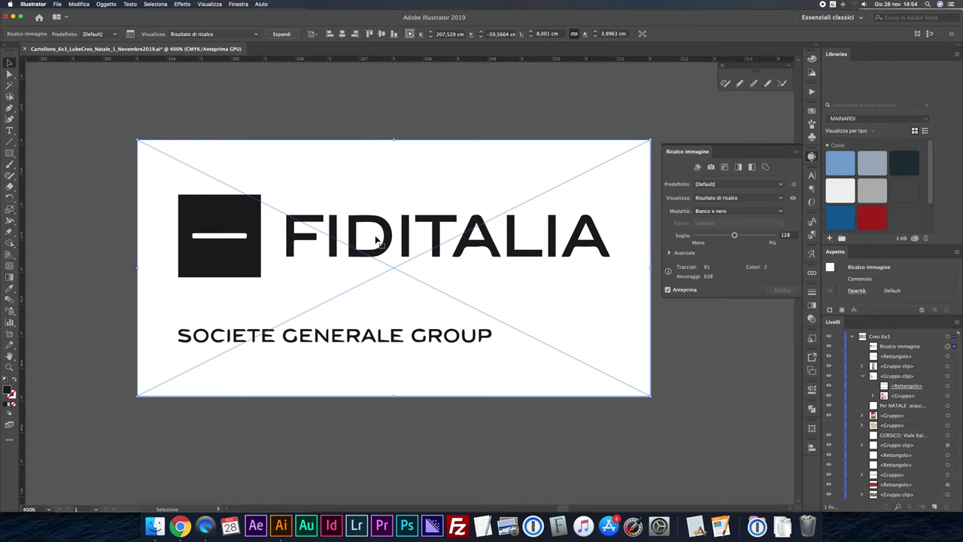
Trace in Color mode with 30 colors, Paths 85%, Corners 86% and Noise 33 px
click(704, 213)
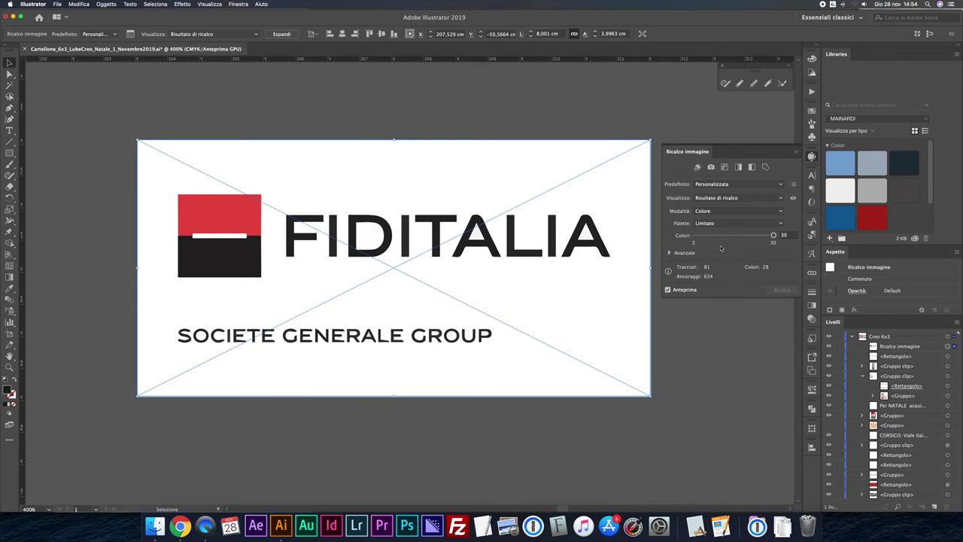
click(669, 253)
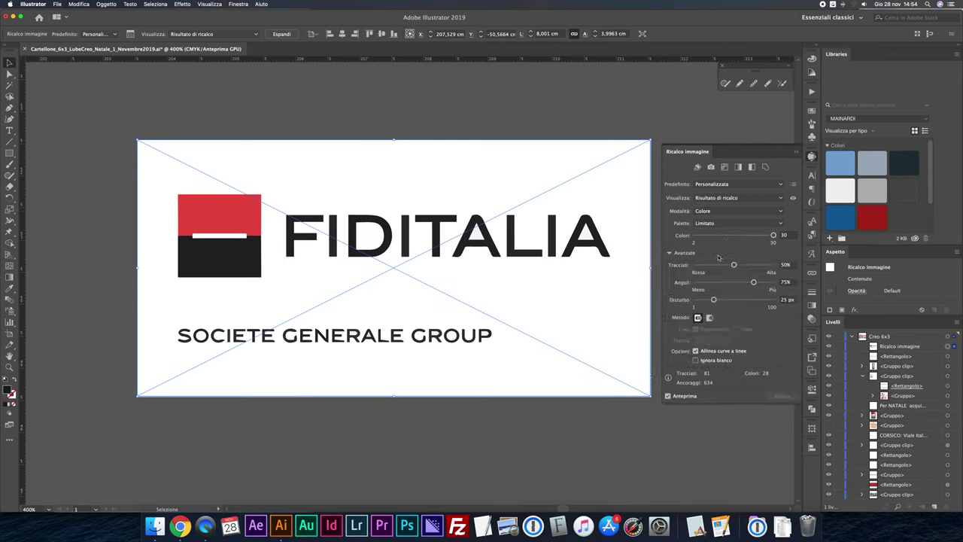
drag(736, 265, 756, 266)
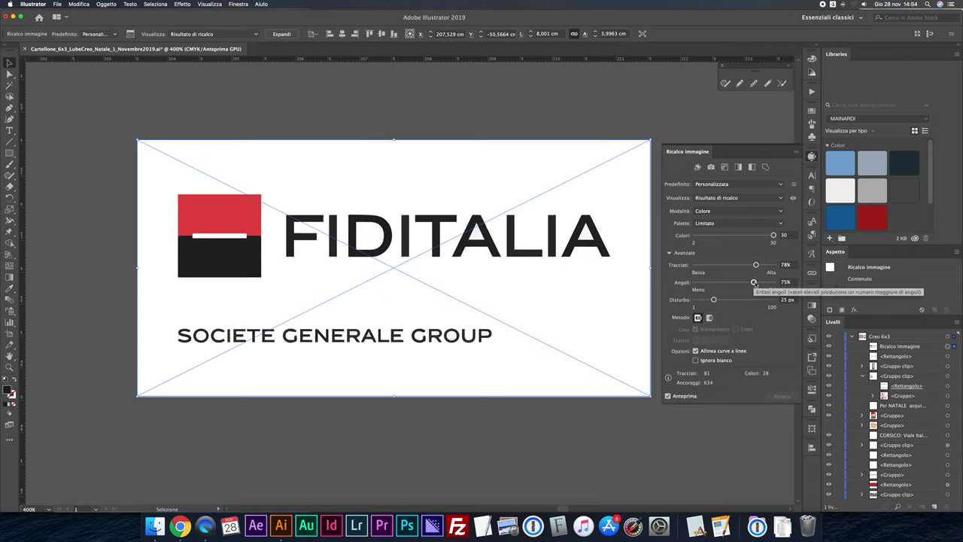
drag(754, 282, 763, 283)
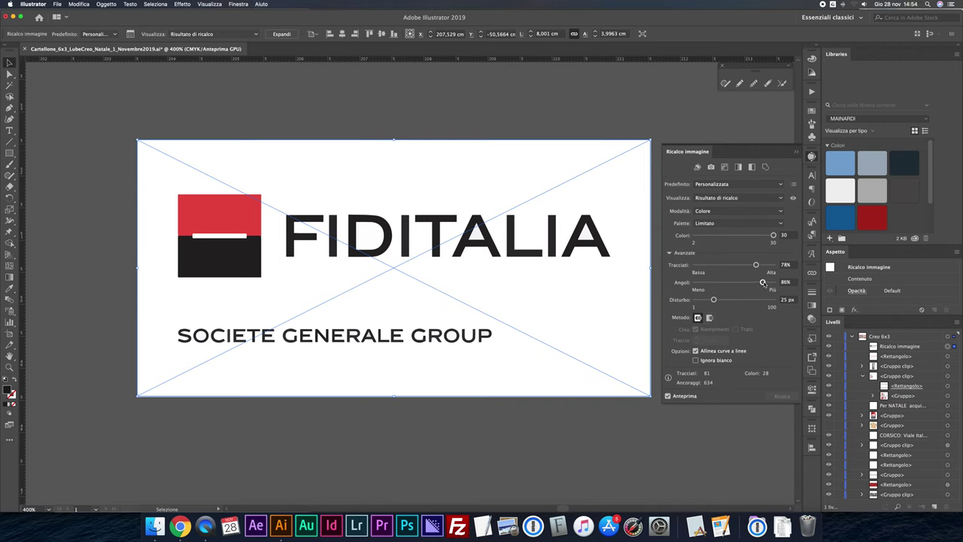
drag(714, 300, 720, 301)
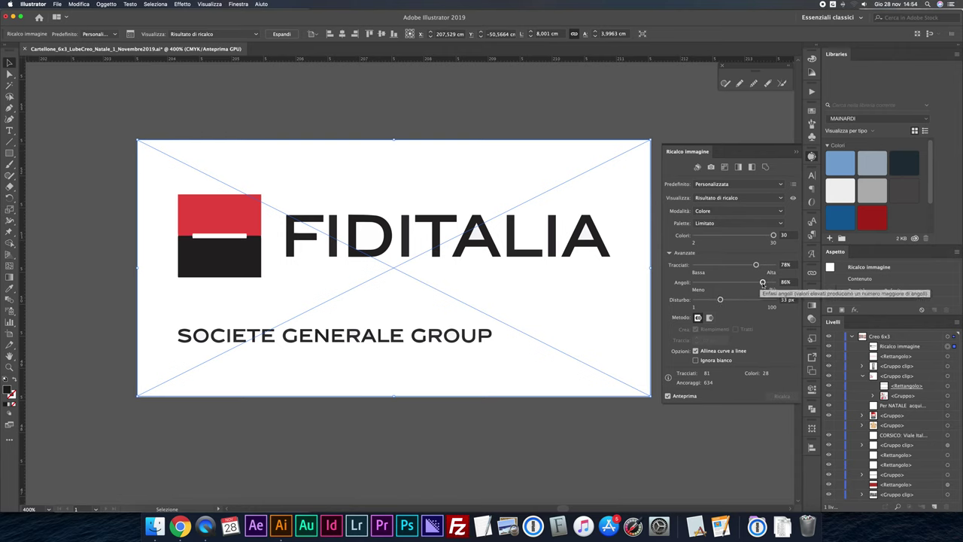
drag(756, 266, 762, 267)
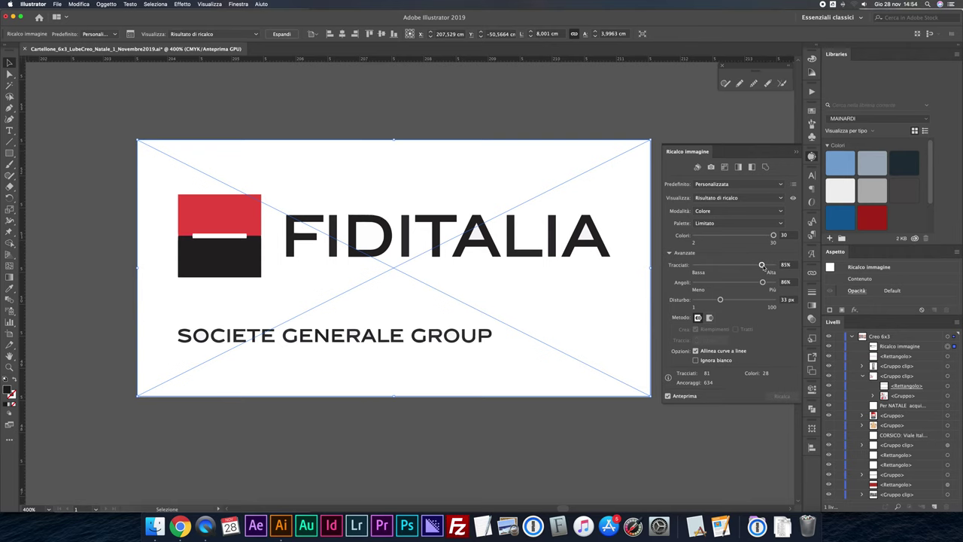
click(685, 397)
click(779, 397)
Expand the image trace into editable vector paths
click(796, 154)
click(106, 4)
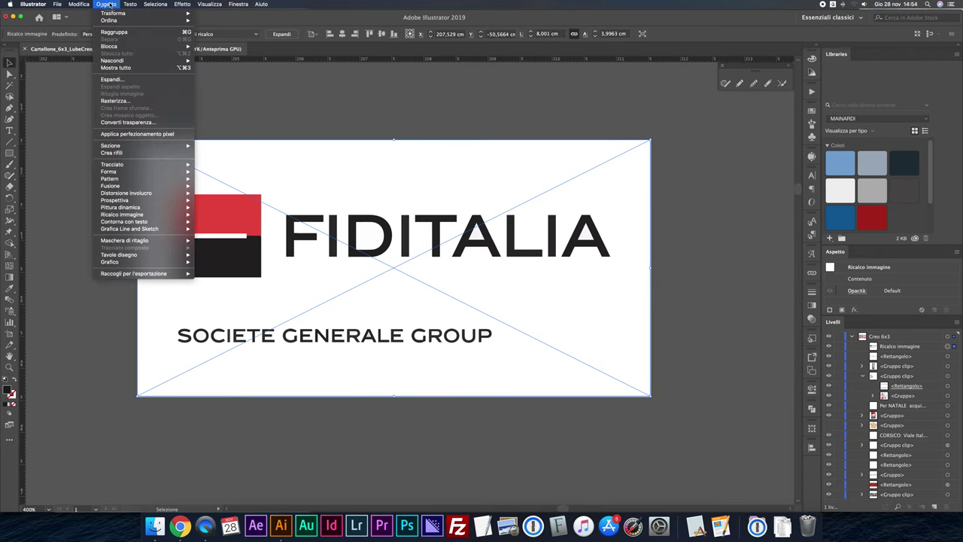
click(112, 80)
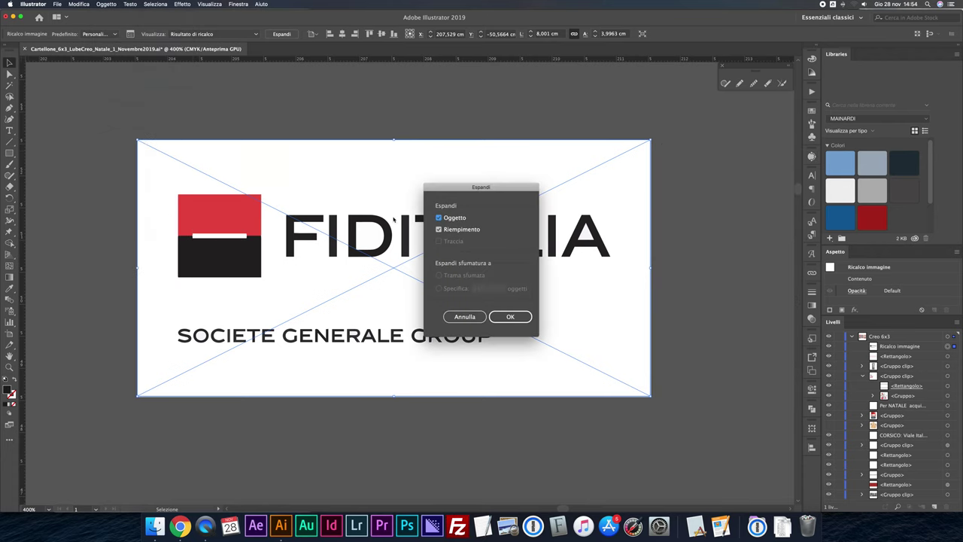
click(510, 317)
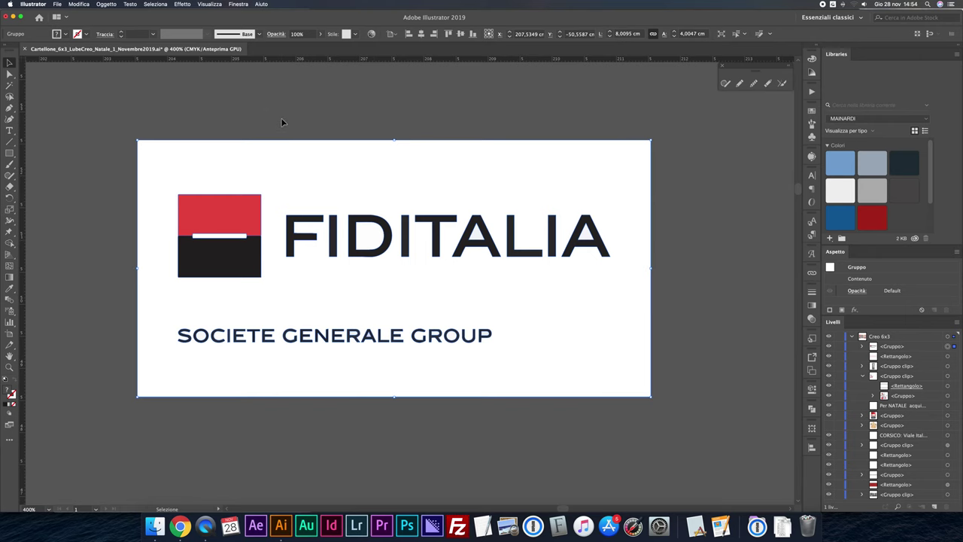
Delete the white background and the white counters inside the D and both A's
click(281, 117)
key(a)
click(311, 166)
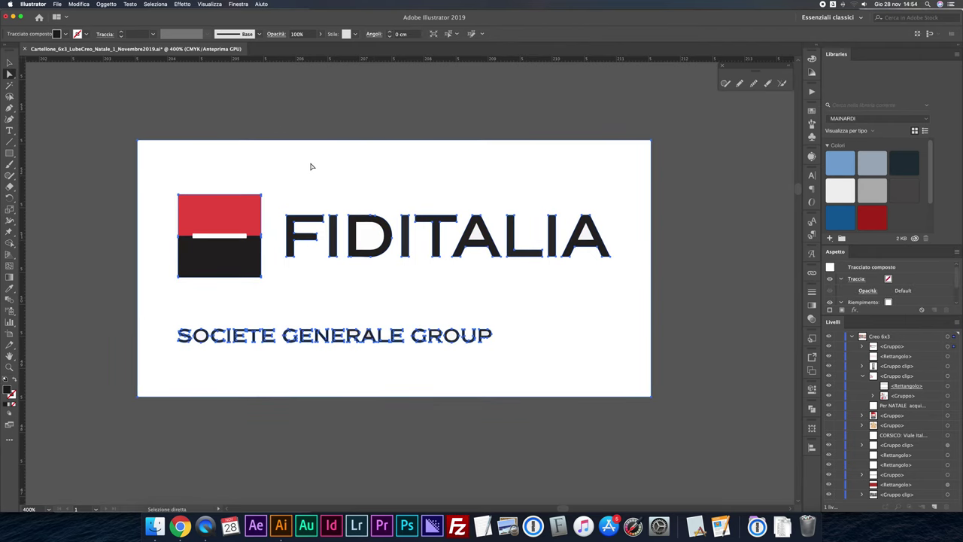
key(Delete)
click(365, 237)
key(Delete)
click(476, 235)
key(Delete)
click(586, 235)
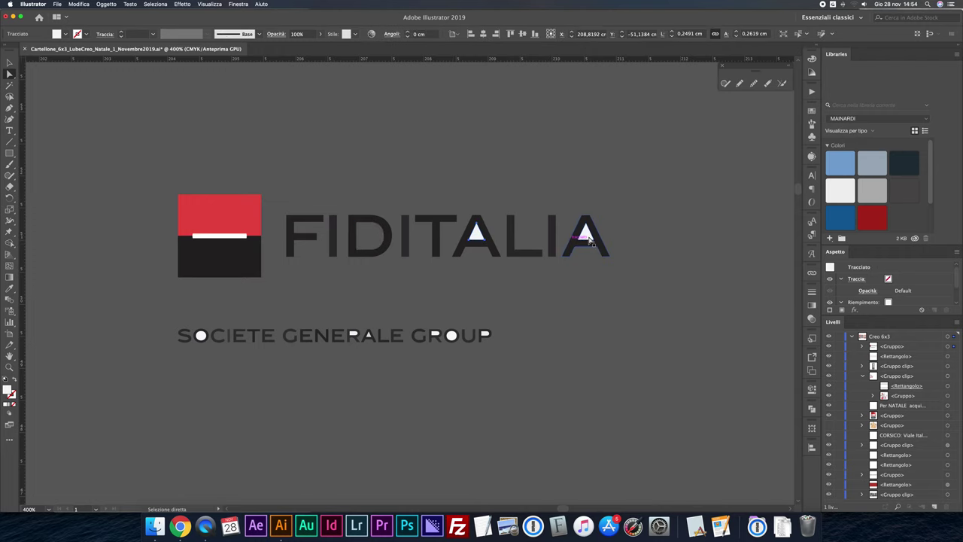
key(Delete)
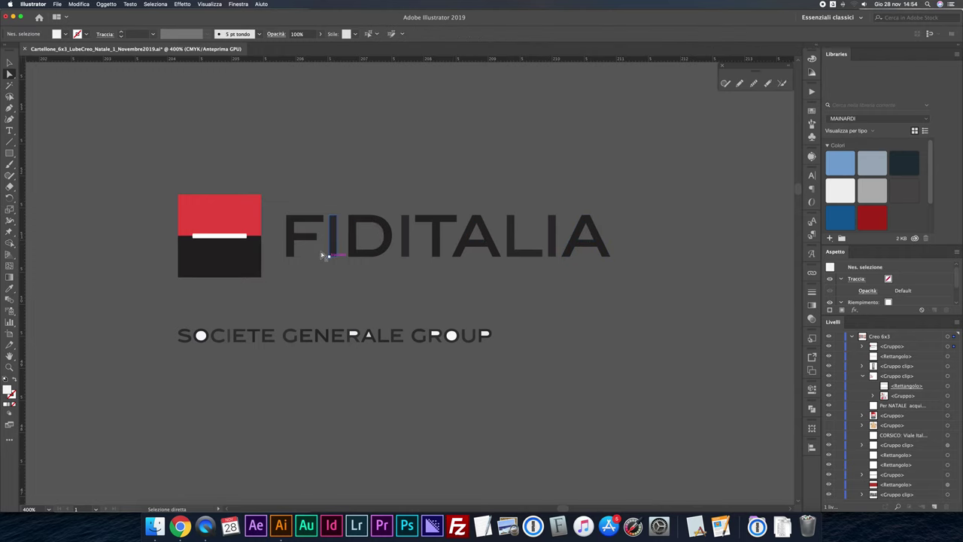
key(ctrl+plus)
key(ctrl+plus)
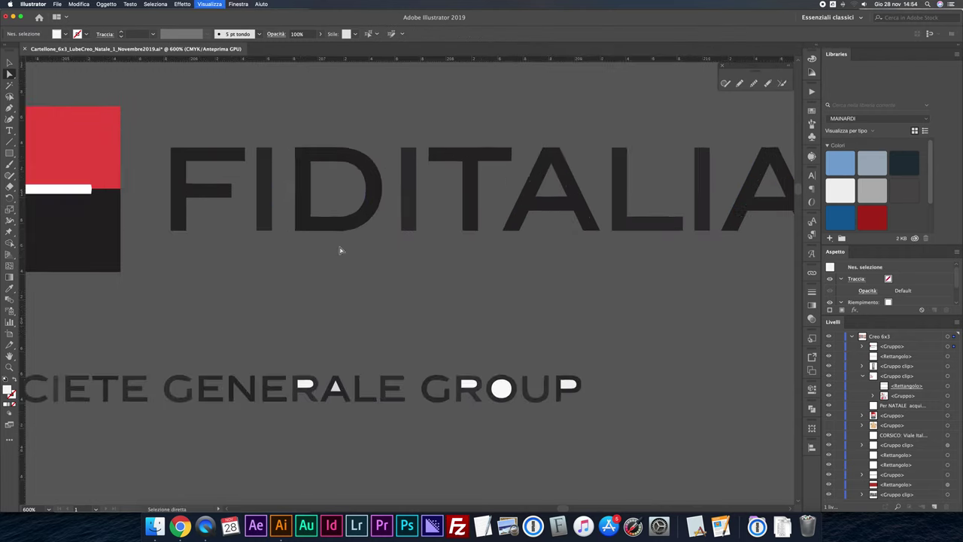
Inspect the square mark up close and sample its red block as the fill colour
drag(318, 221, 490, 229)
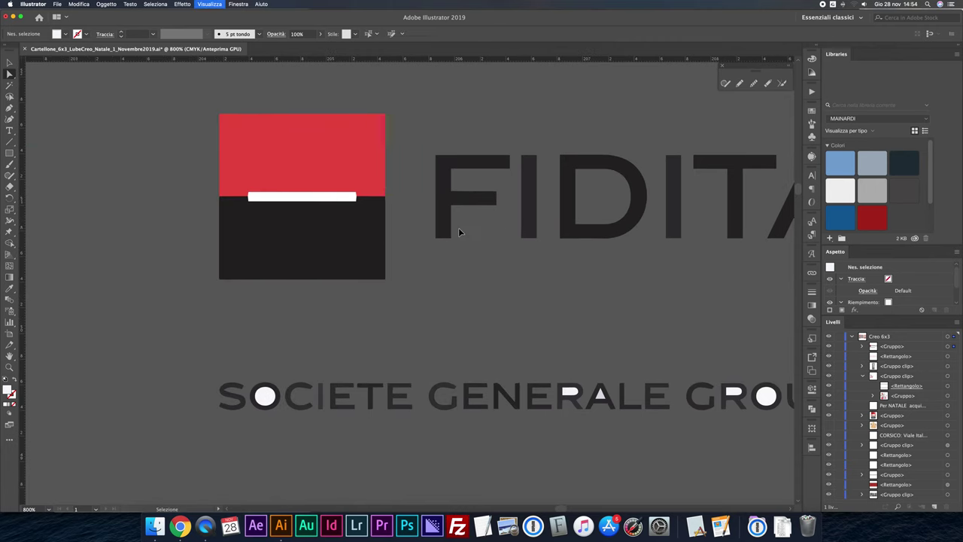
key(ctrl+plus)
key(ctrl+plus)
key(ctrl+plus)
click(414, 219)
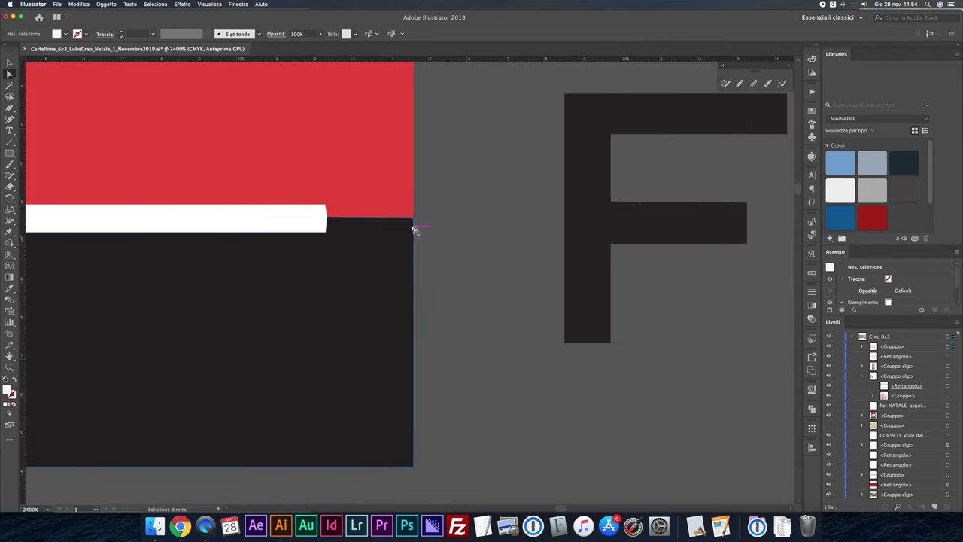
key(ctrl+minus)
key(ctrl+minus)
key(ctrl+minus)
click(446, 295)
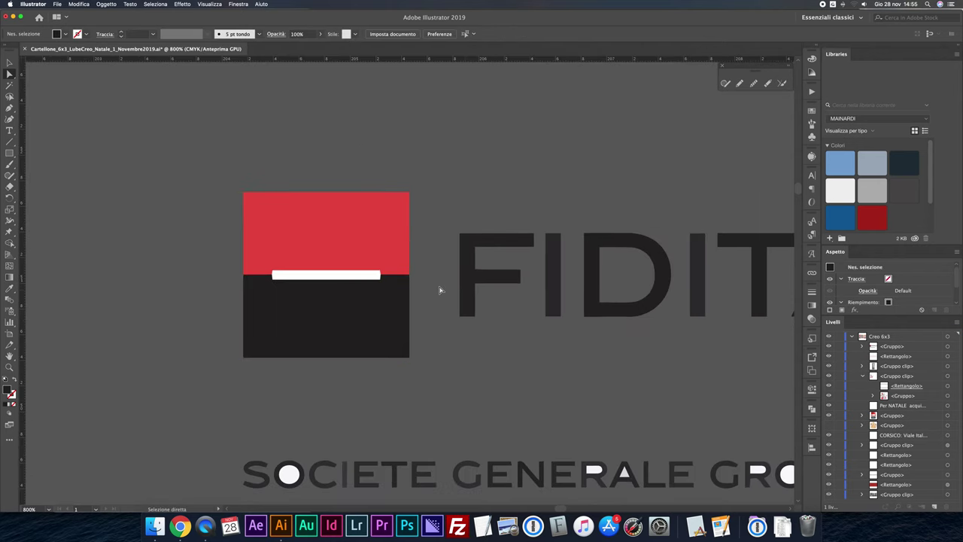
key(i)
click(392, 243)
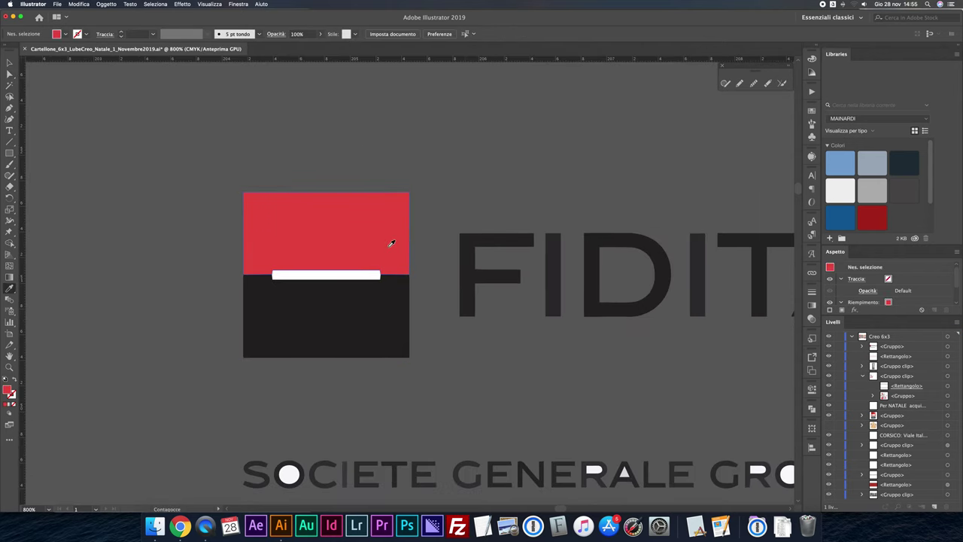
key(m)
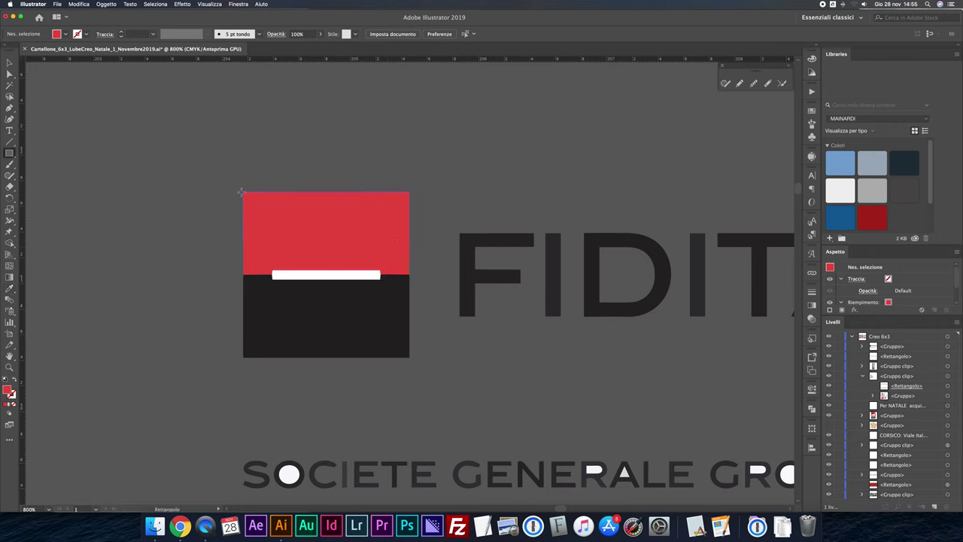
Draw a red rectangle over the red block, then fit a black duplicate directly beneath it
mouse_move(242, 192)
mouse_down()
mouse_move(406, 269)
mouse_move(410, 343)
mouse_move(409, 274)
mouse_up()
click(9, 63)
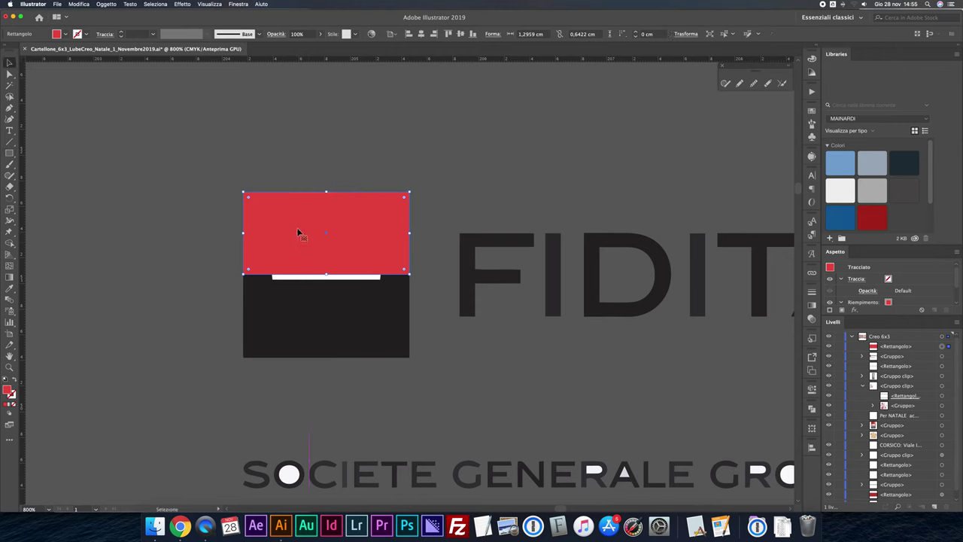
alt+drag(299, 235, 295, 359)
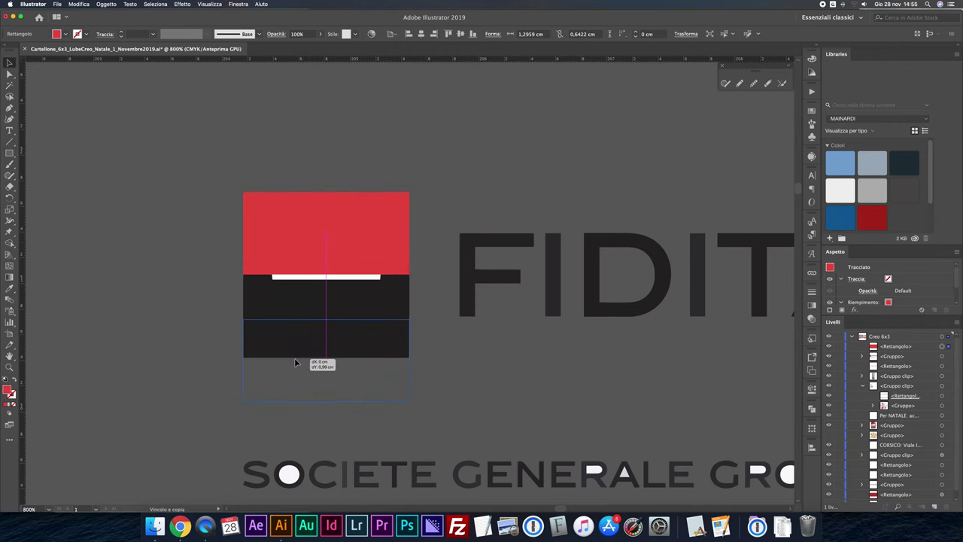
key(i)
click(320, 309)
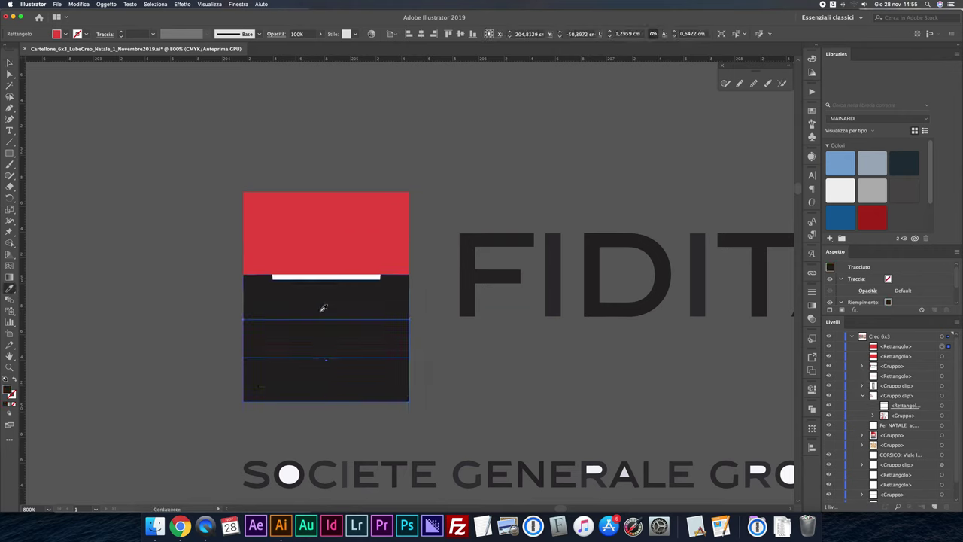
key(v)
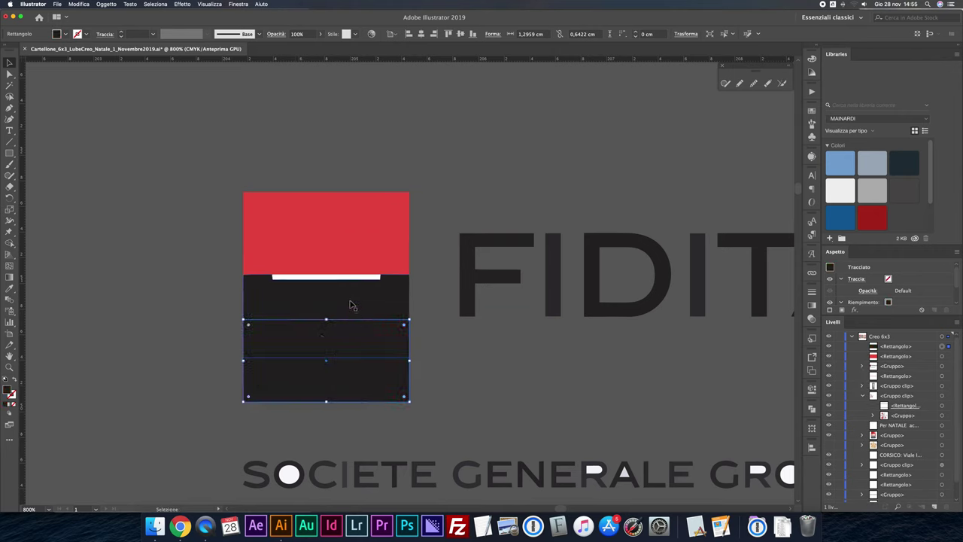
drag(350, 338, 351, 294)
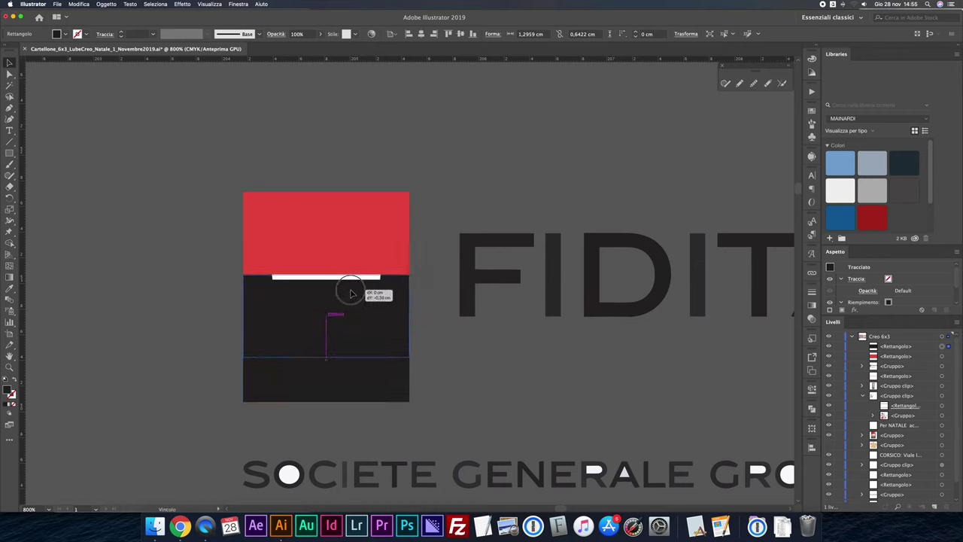
drag(350, 295, 351, 292)
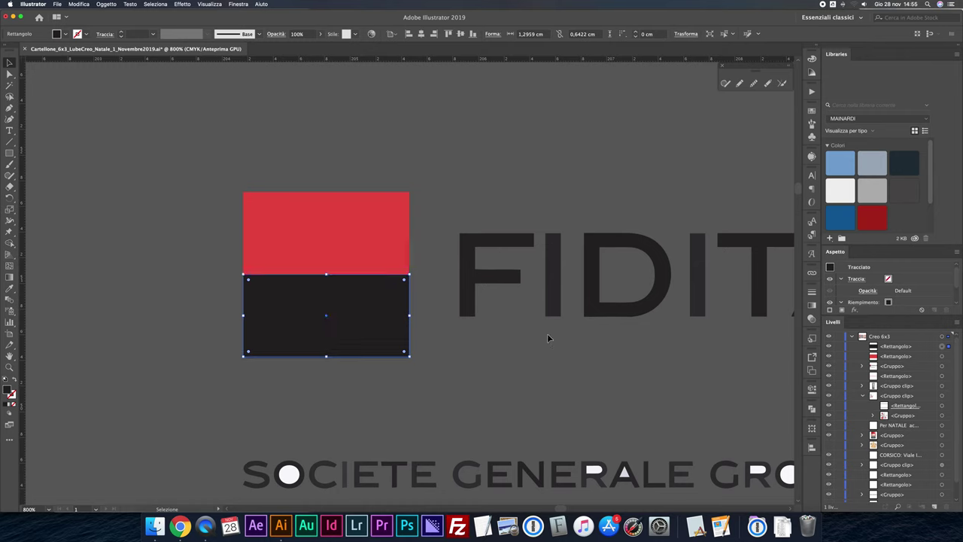
Draw a thin white-filled rectangle over the stripe between the red and black halves
click(830, 367)
click(830, 367)
click(829, 346)
click(452, 342)
key(m)
drag(273, 270, 381, 278)
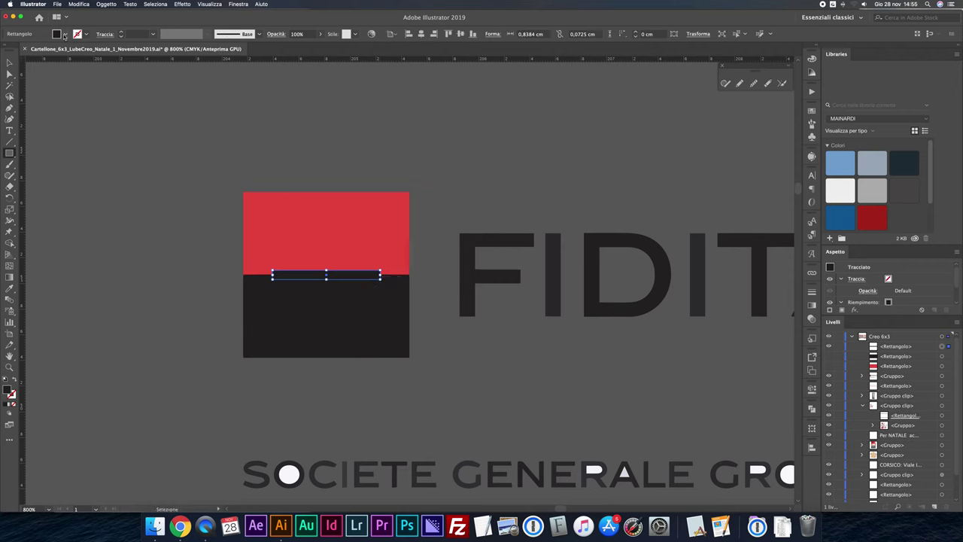
click(66, 34)
click(17, 50)
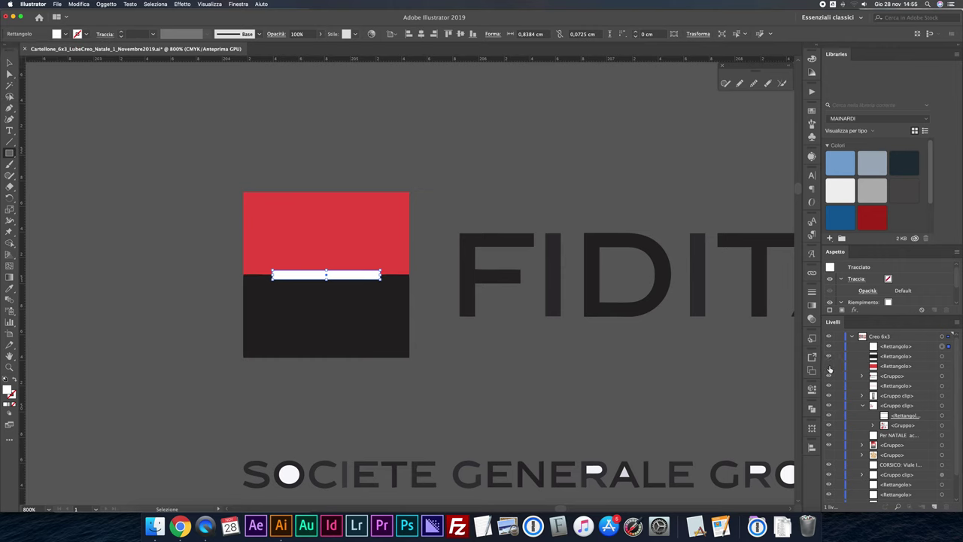
Check the white bar against the black rectangle by selecting both, then deselect
key(v)
click(457, 391)
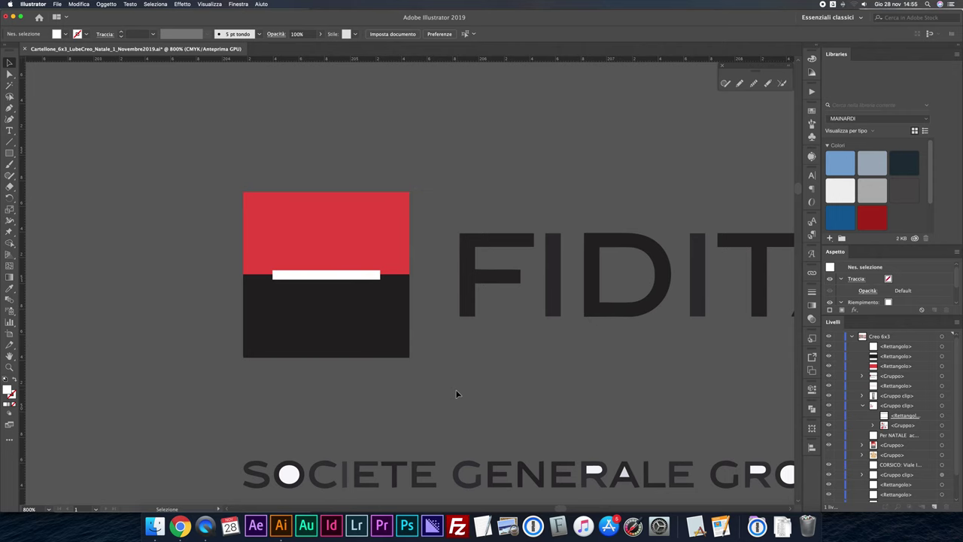
click(370, 275)
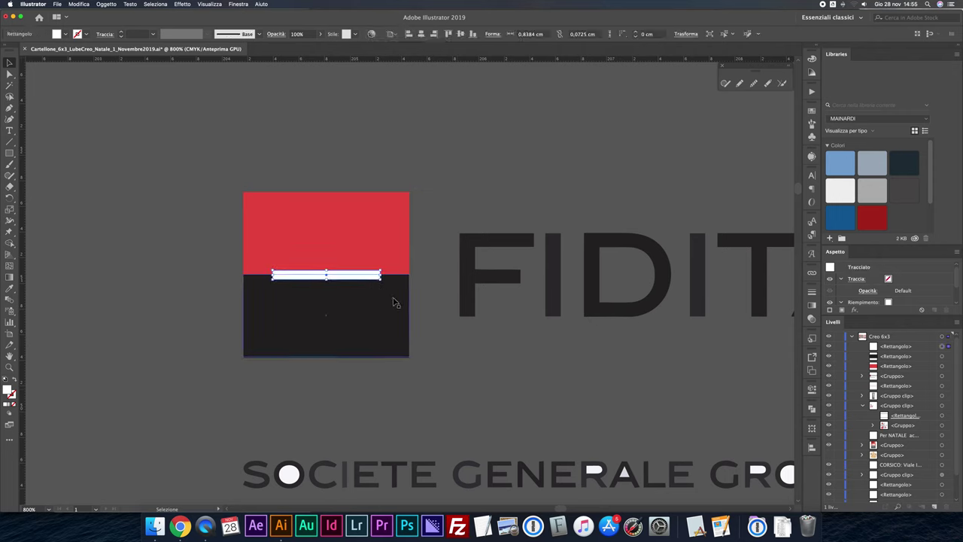
shift+click(392, 299)
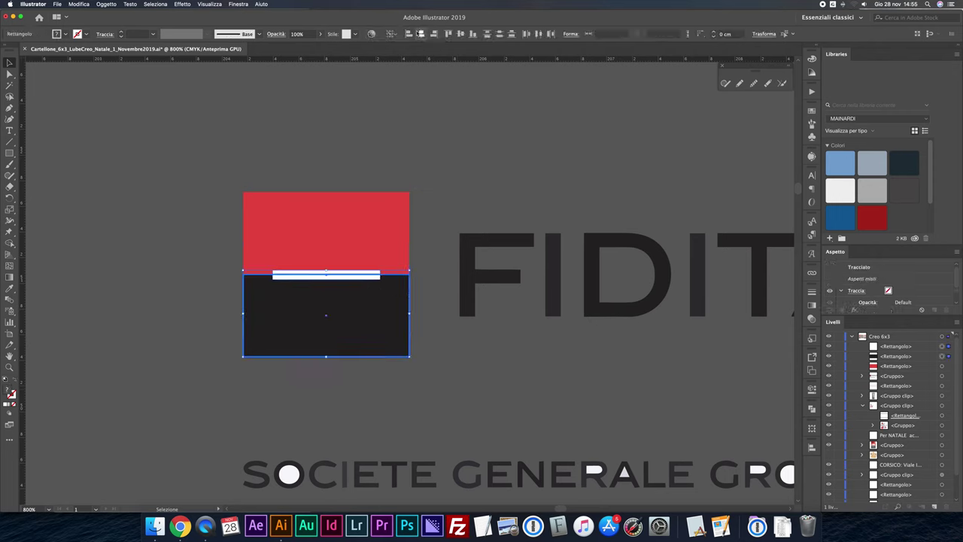
click(447, 179)
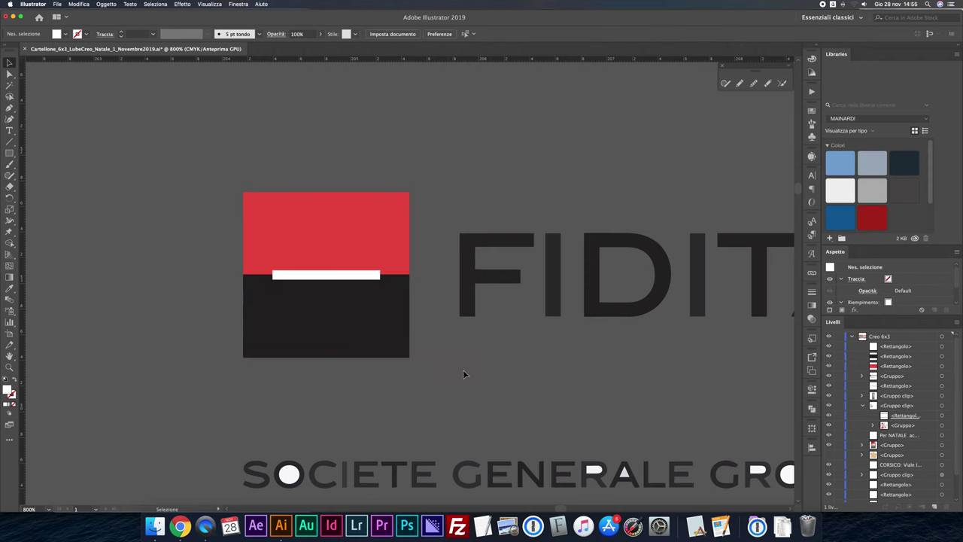
Isolate the logo group and try sampling black onto it, undoing the unwanted fill on the mark
scroll(538, 414, right, 2)
scroll(538, 414, down, 1)
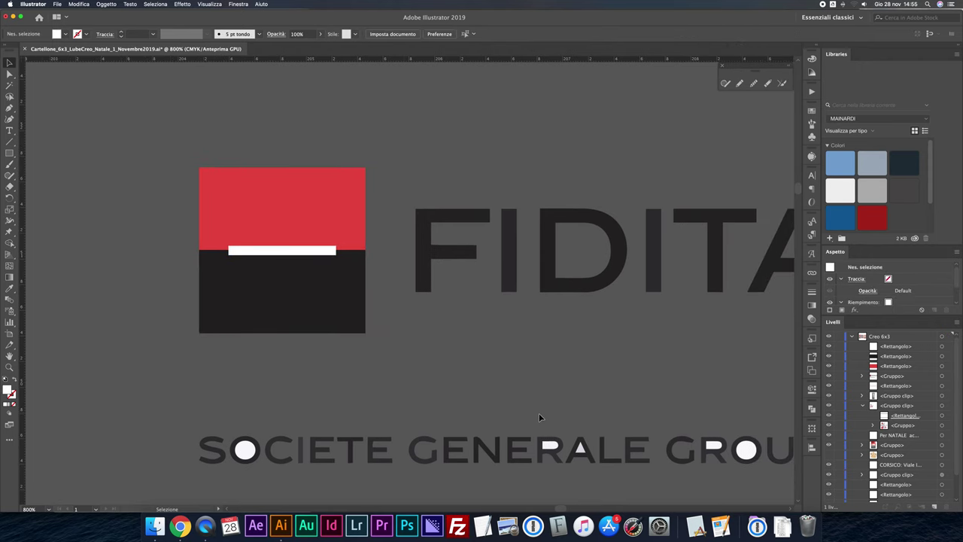
scroll(509, 363, right, 1)
click(401, 252)
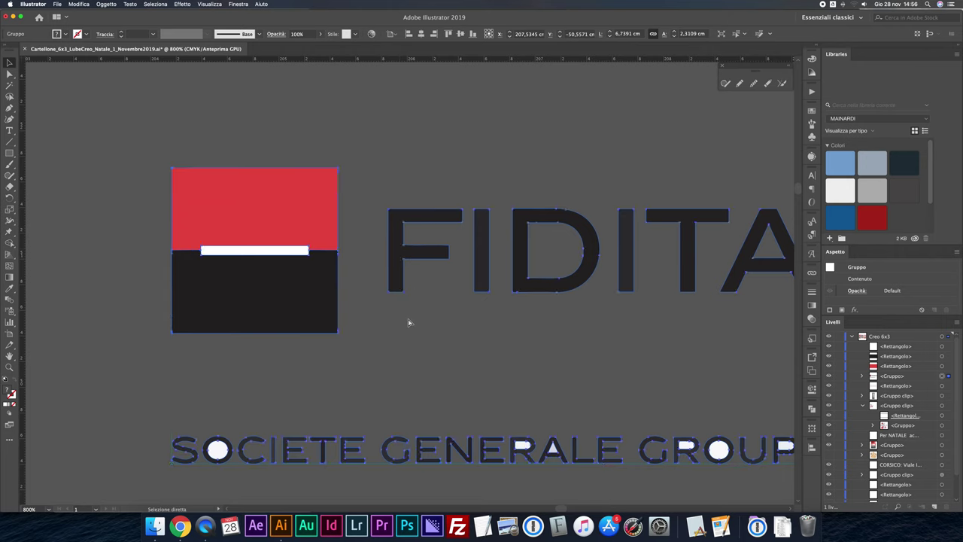
key(ctrl+minus)
double_click(386, 262)
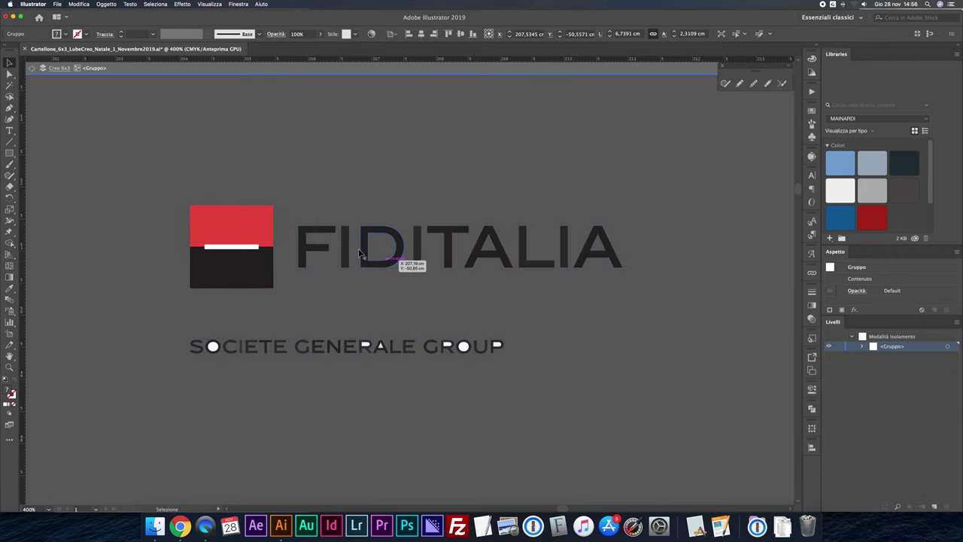
click(594, 252)
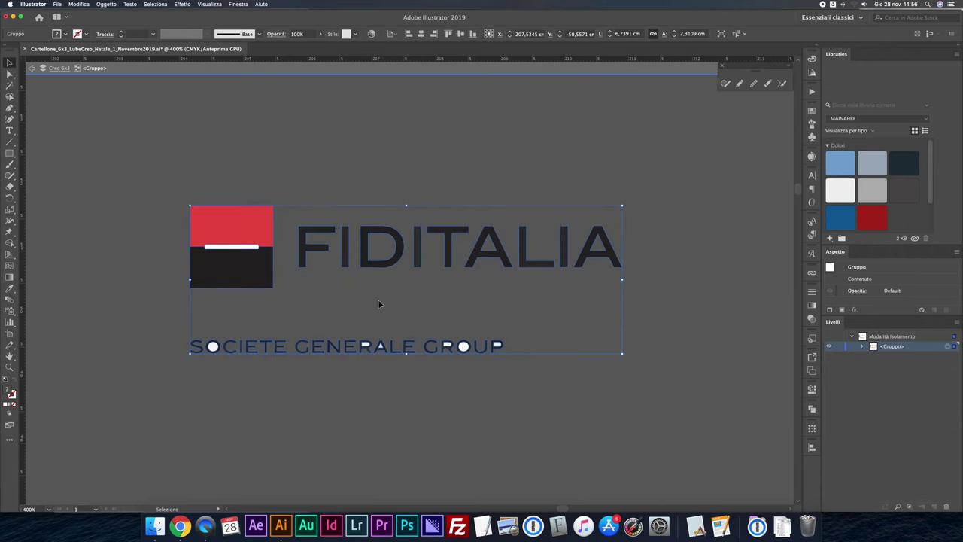
click(9, 288)
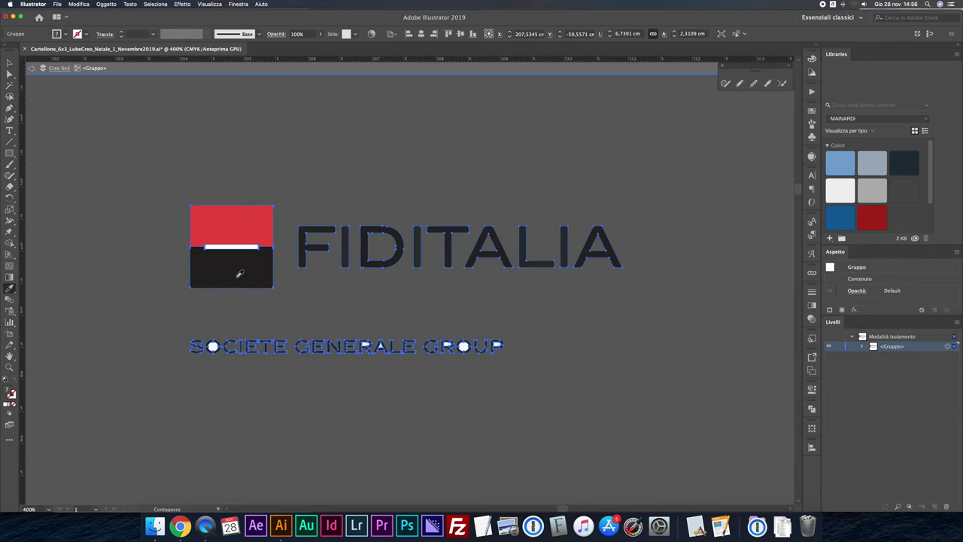
click(239, 273)
key(super+z)
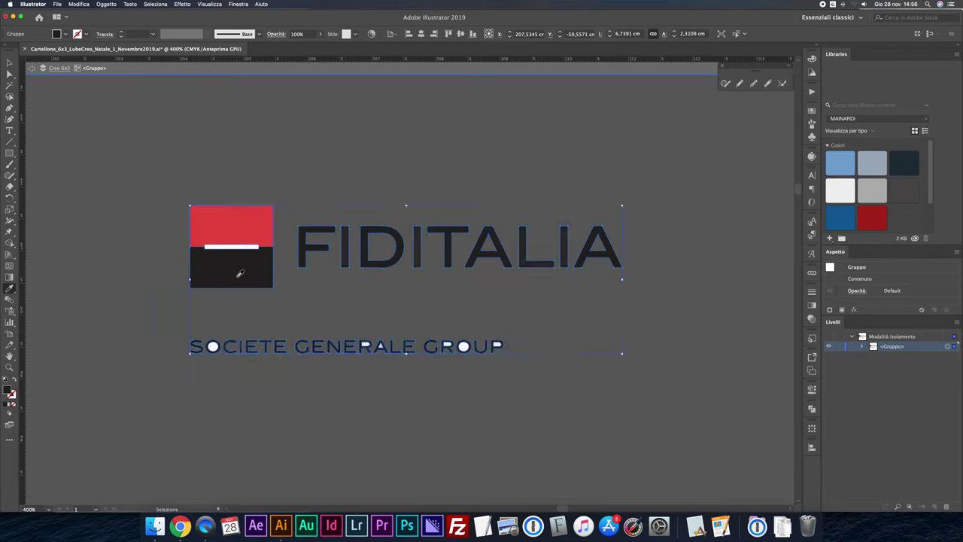
Fill all FIDITALIA letters with the square's black and exit isolation mode
key(v)
click(264, 217)
double_click(304, 245)
click(303, 244)
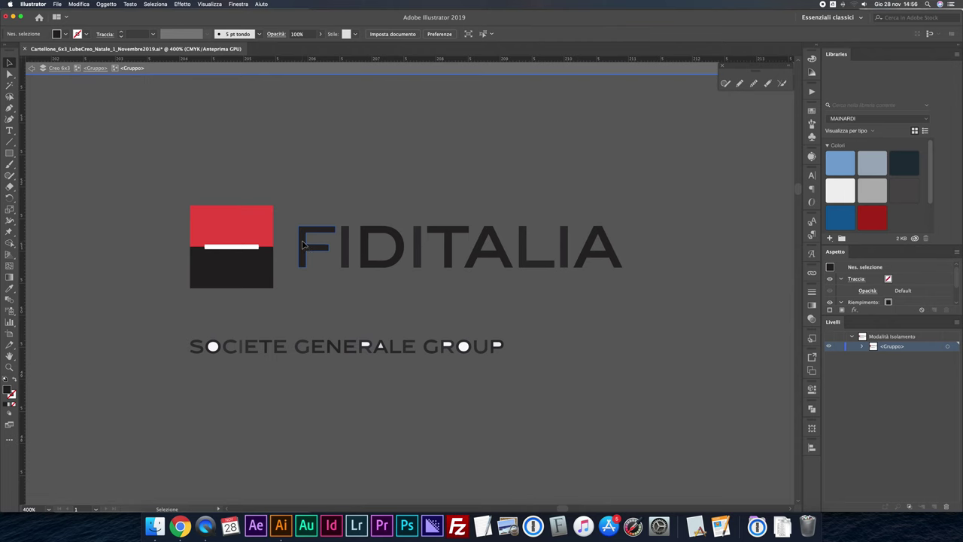
key(super+a)
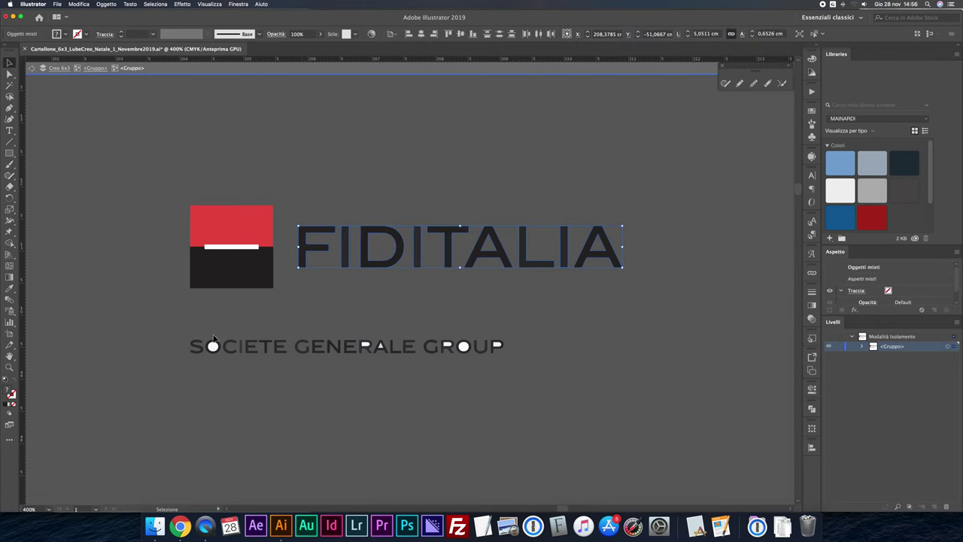
click(10, 288)
click(231, 269)
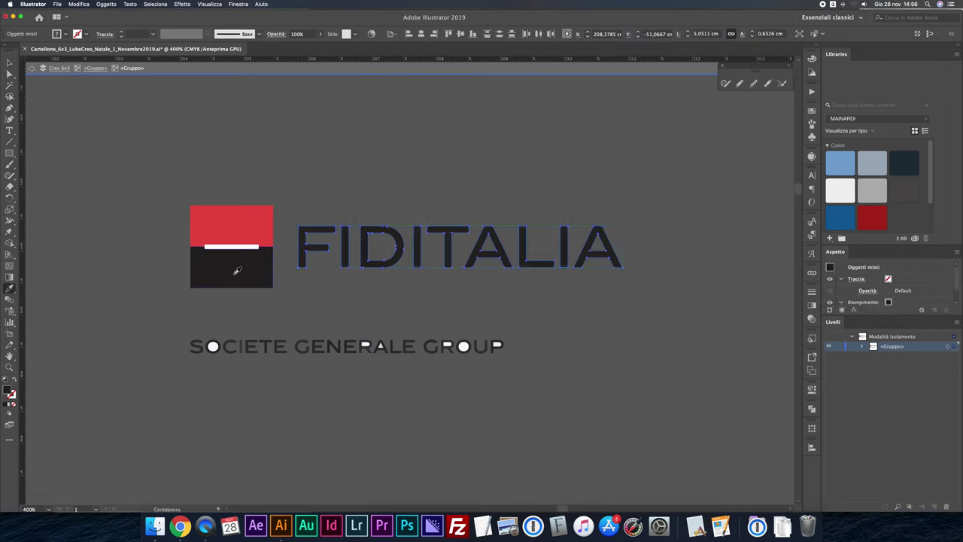
key(v)
click(9, 63)
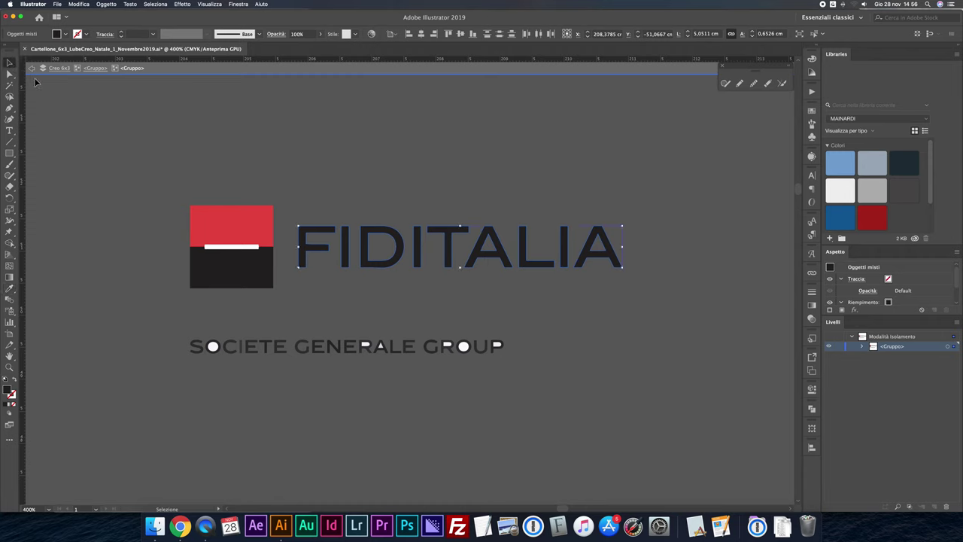
click(393, 163)
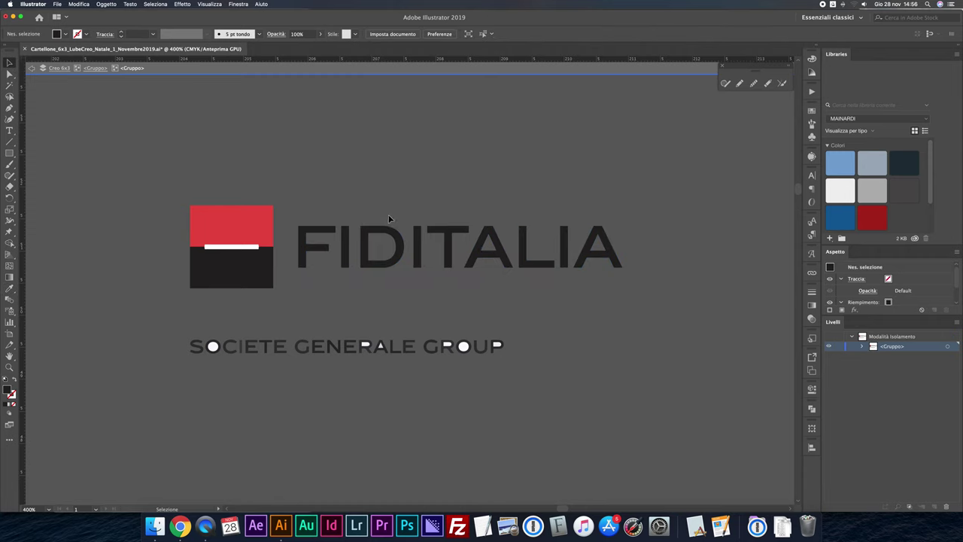
double_click(391, 329)
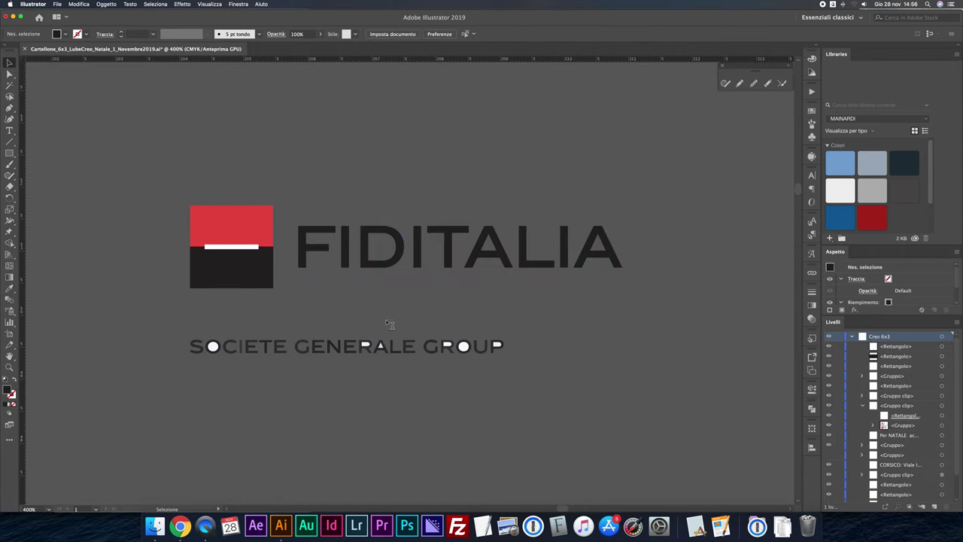
Type 'SOCIETE GENERALE GROUP' as a new text line below the logo
key(t)
click(281, 404)
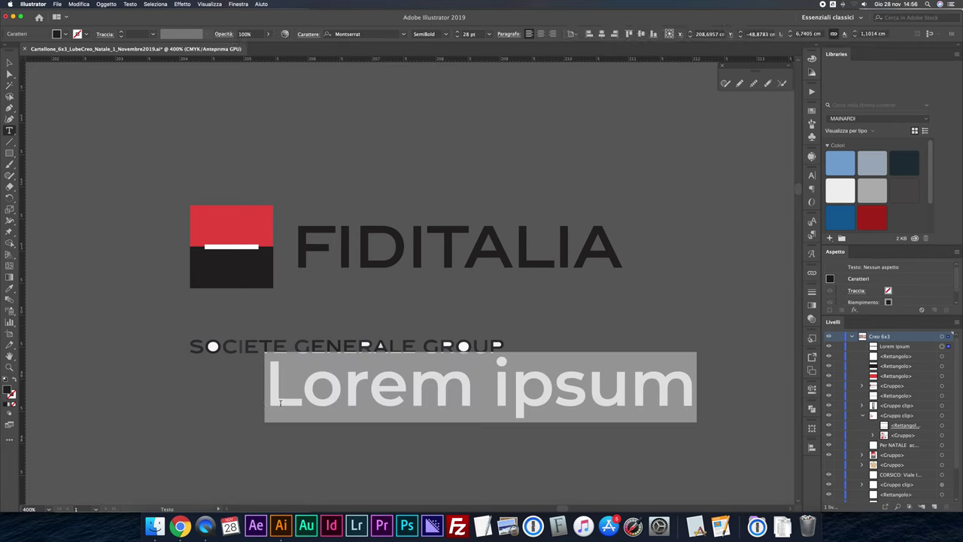
text(SOCIE)
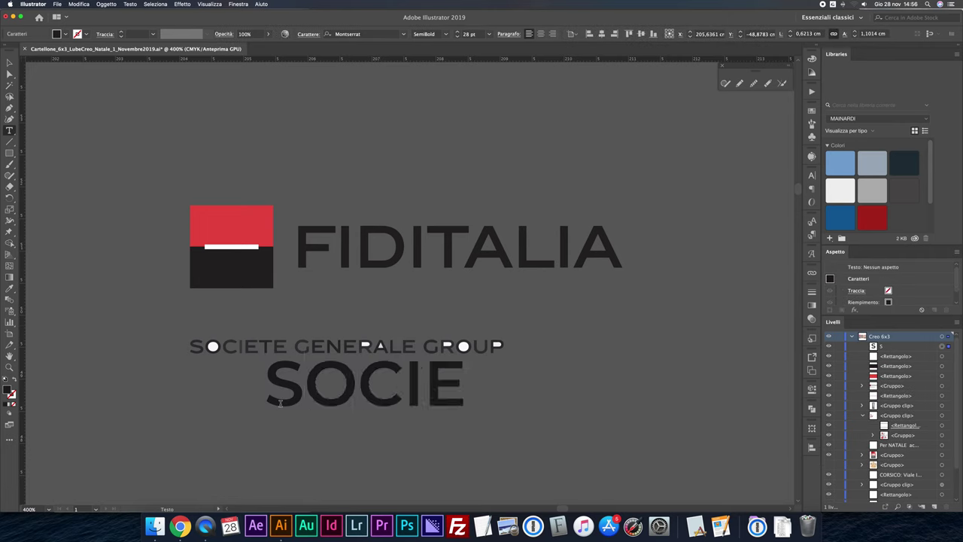
text(TE GENERAL)
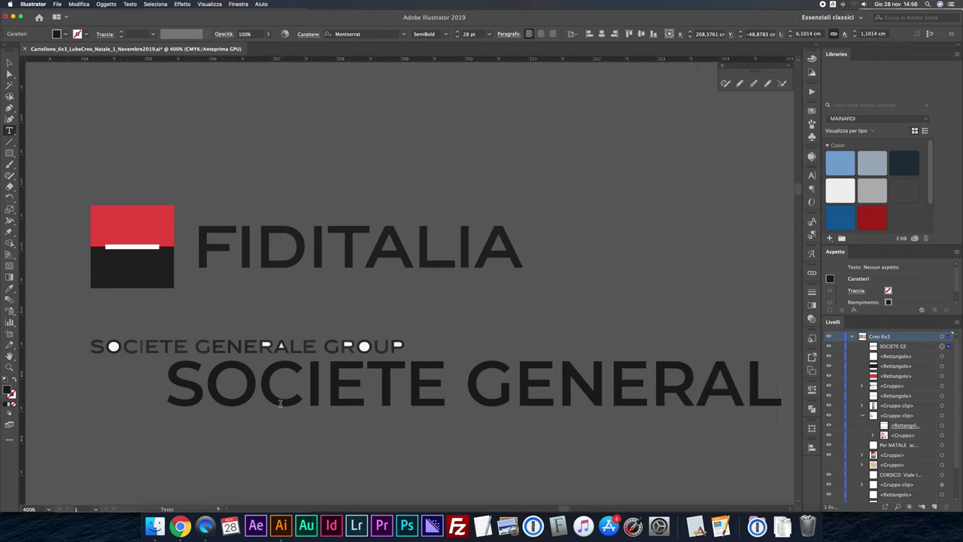
text(E GROUP)
Set the new text's font size to 10 pt, then step it down to 8 pt
key(super+a)
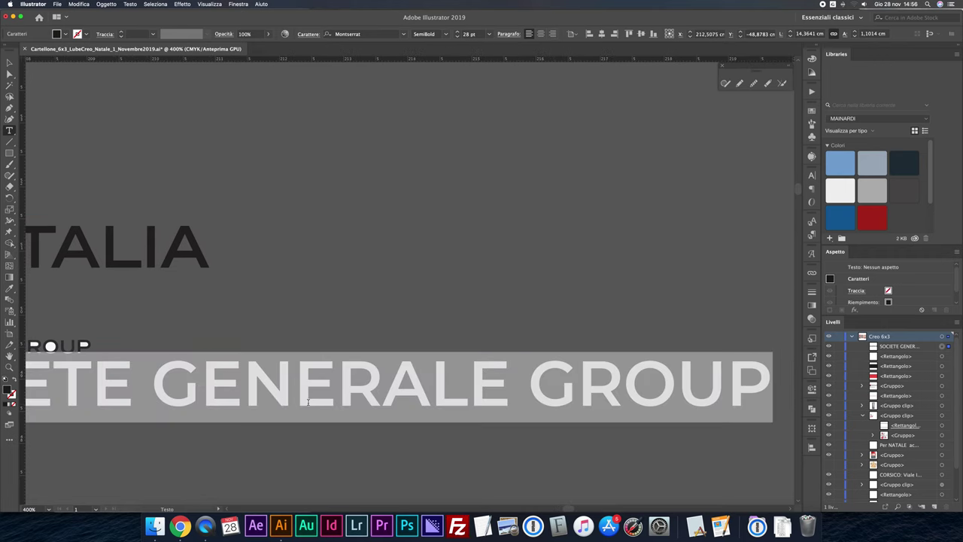
click(477, 35)
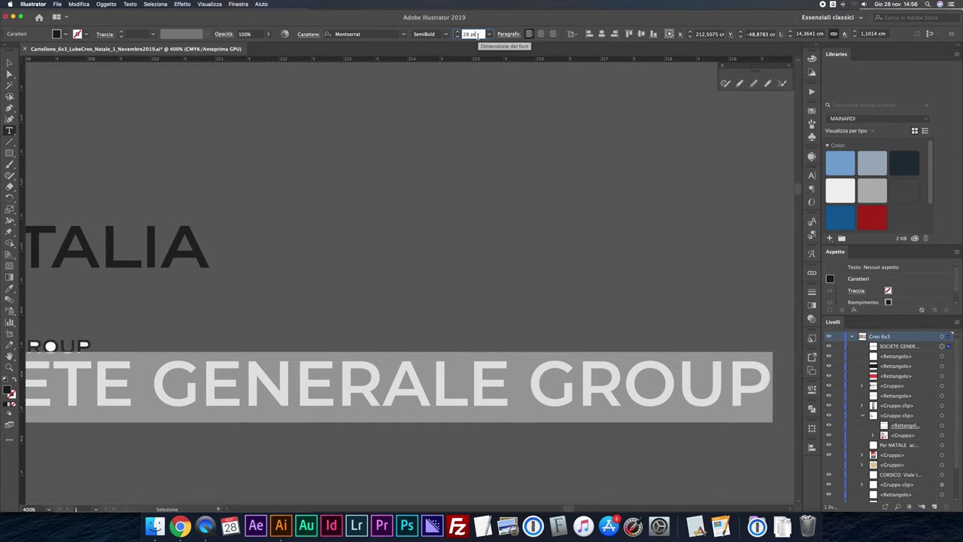
key(Down)
key(Down)
key(Down)
key(Down)
key(Down)
key(Down)
key(Down)
key(Down)
key(Down)
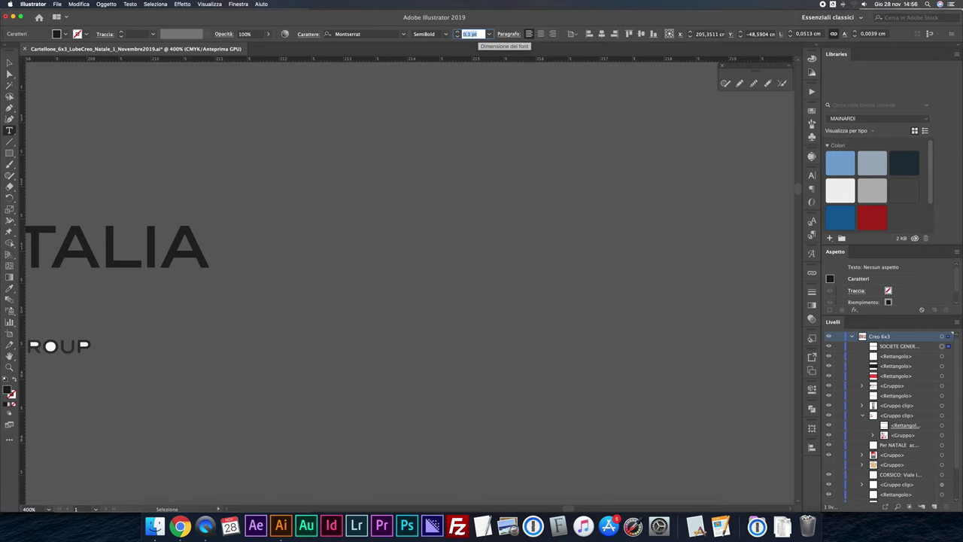
scroll(111, 262, left, 1)
scroll(112, 262, left, 5)
scroll(124, 262, left, 1)
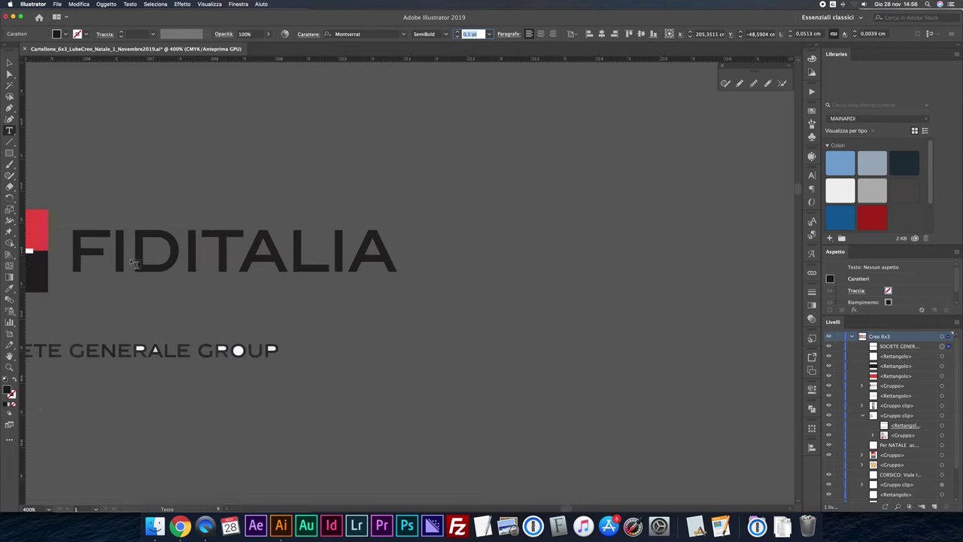
scroll(131, 263, left, 5)
scroll(134, 264, left, 1)
text(10)
key(Return)
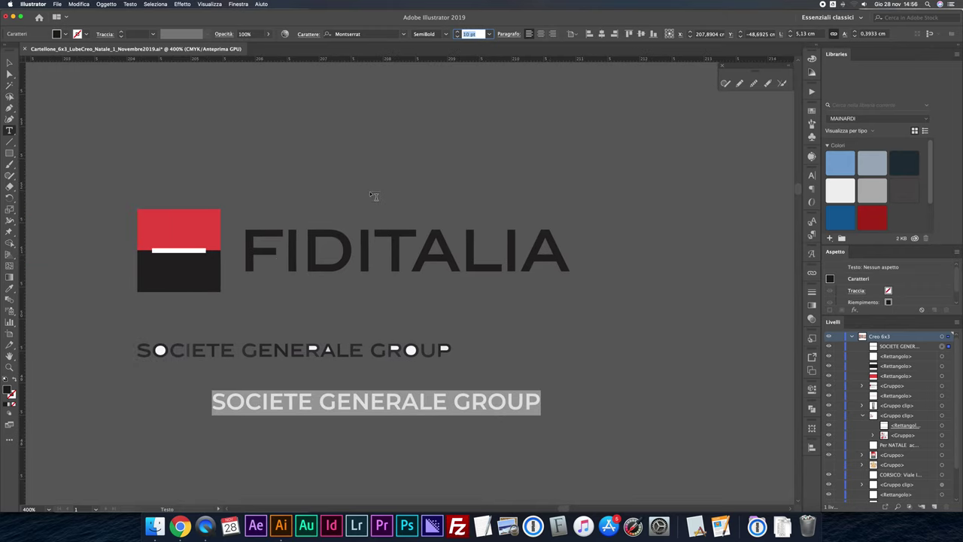
key(Down)
key(Down)
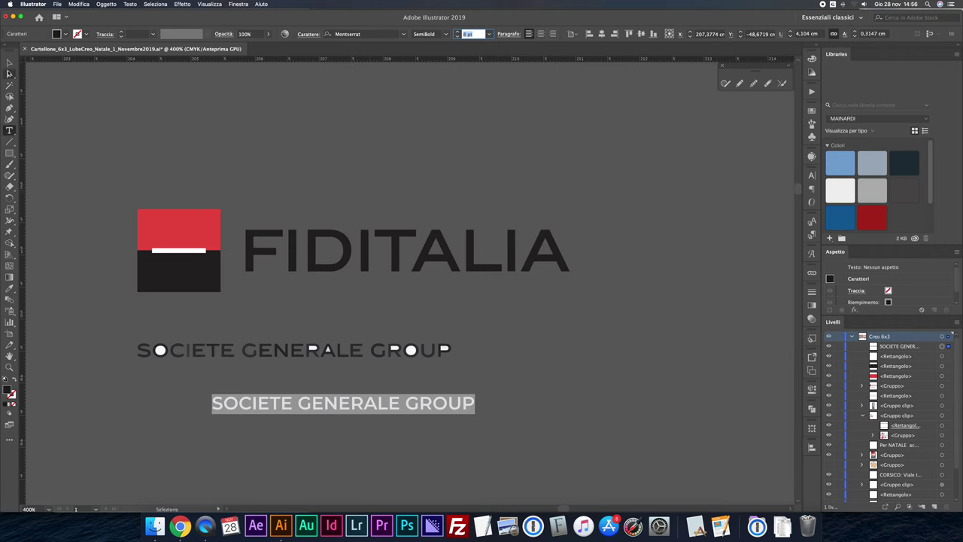
Move and scale the new text over the original tagline, nudging it down to align
click(9, 61)
drag(357, 406, 284, 353)
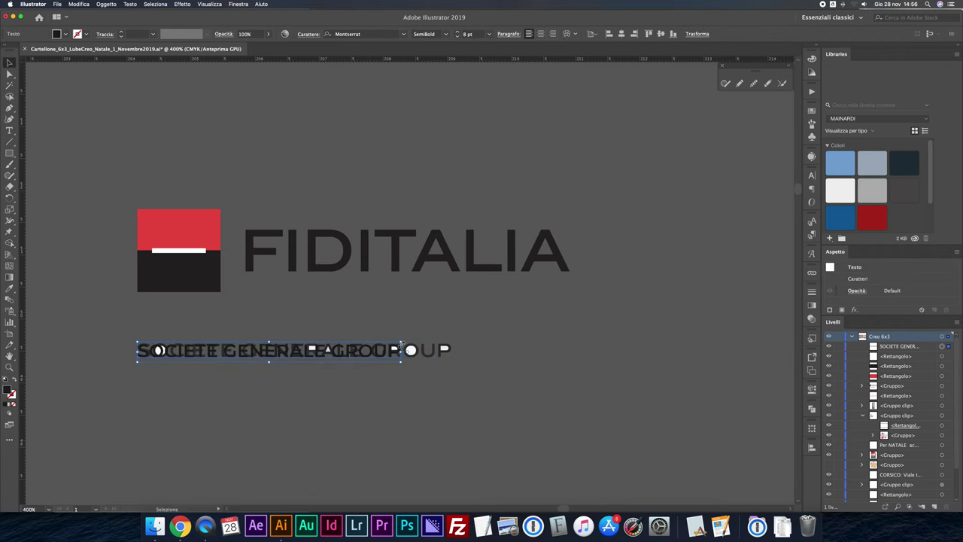
drag(401, 343, 414, 340)
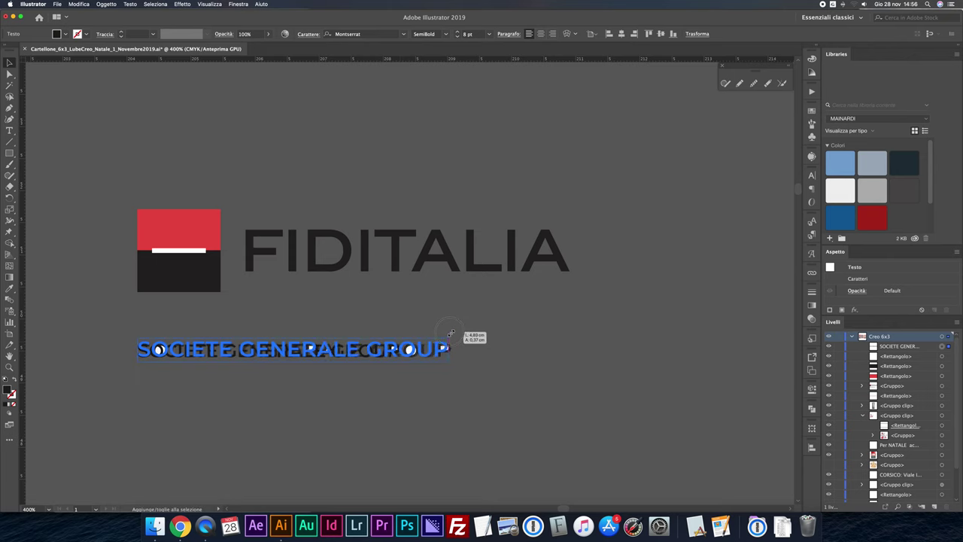
drag(440, 334, 453, 336)
key(Down)
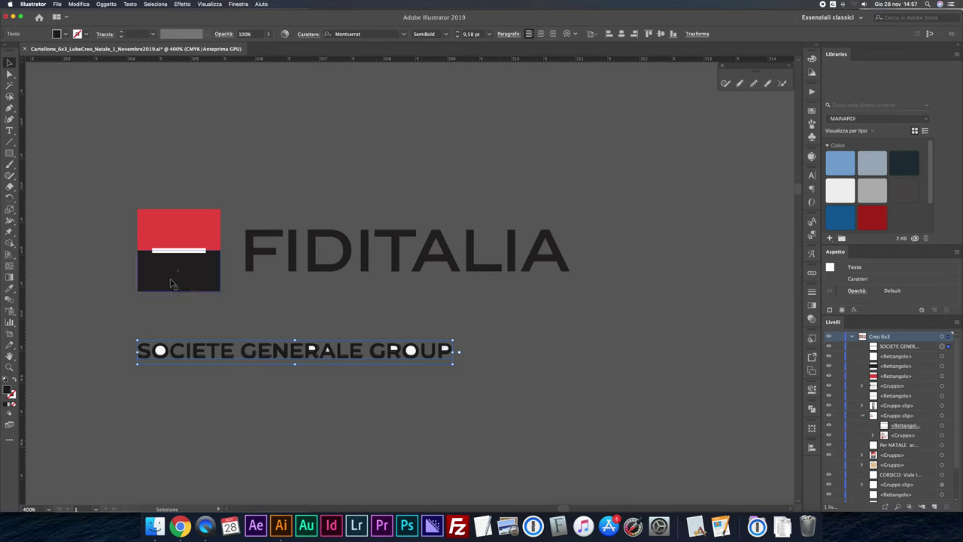
Convert the SOCIETE GENERALE GROUP text to outlines and clear the selection
key(super+shift+o)
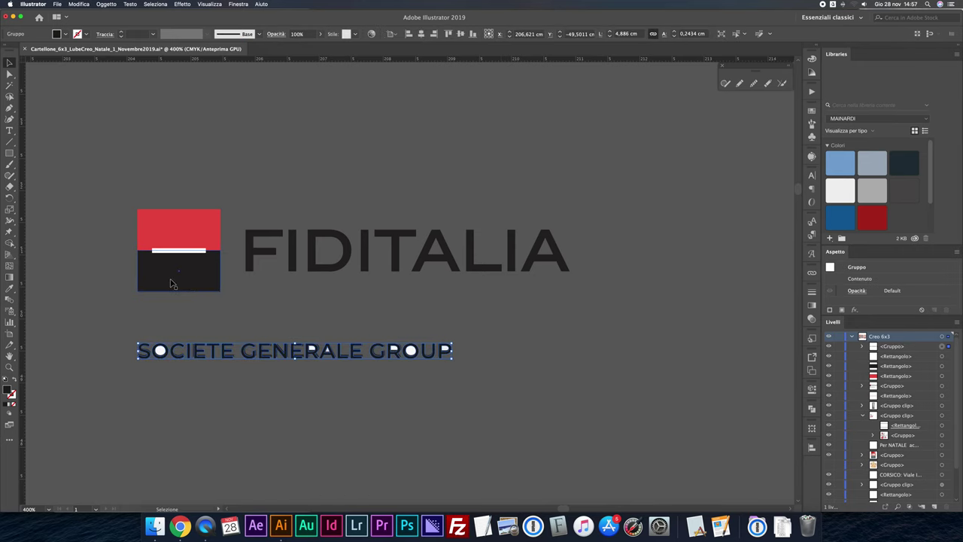
shift+click(170, 283)
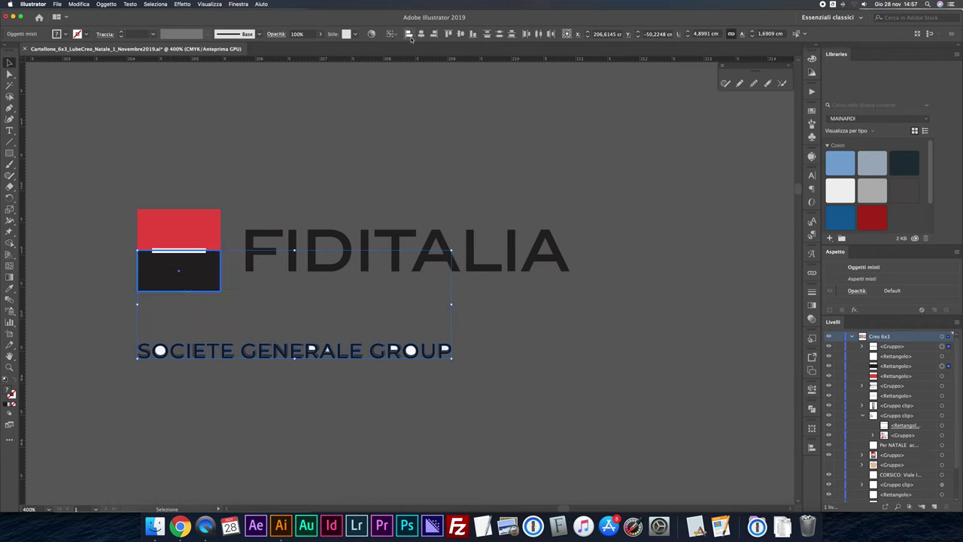
click(645, 273)
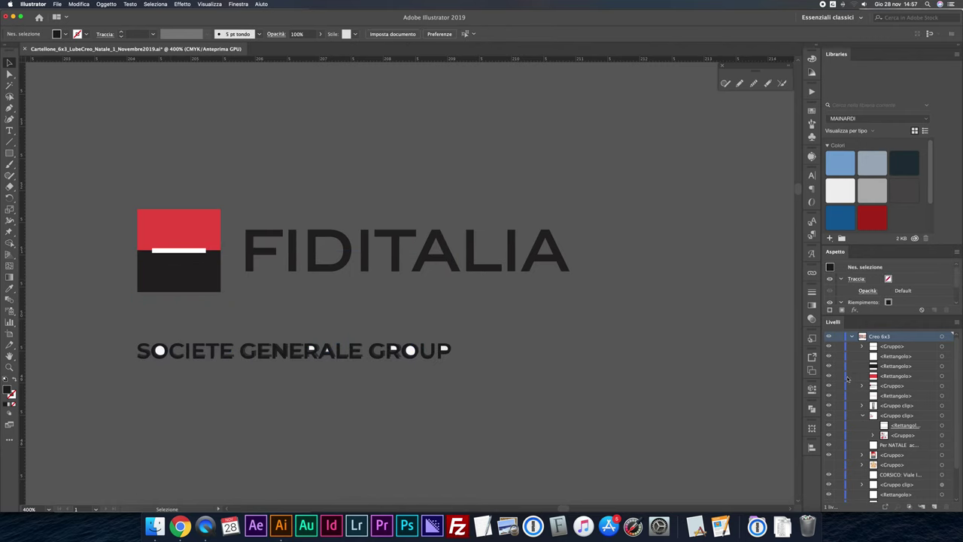
Enter the nested FIDITALIA group, select all its letter paths and cut them
click(829, 386)
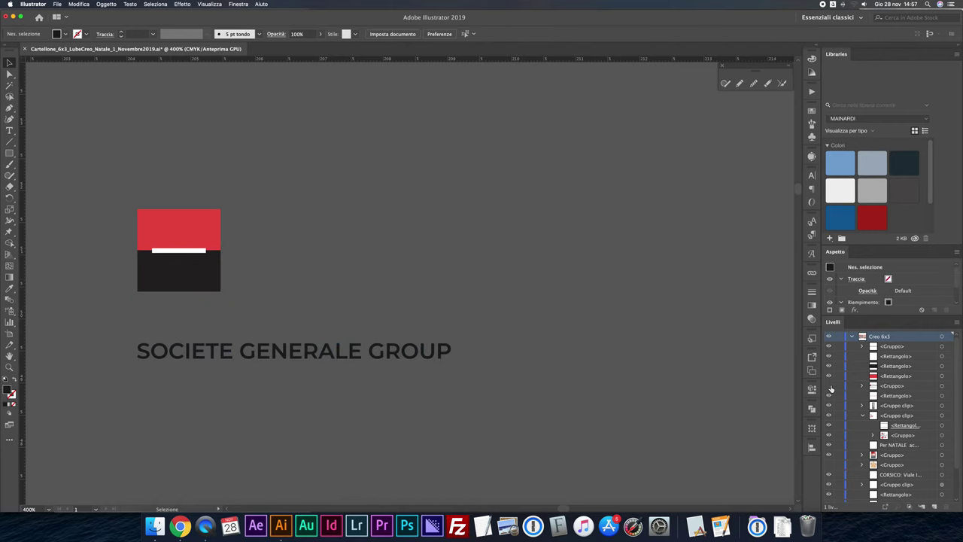
click(829, 386)
click(862, 386)
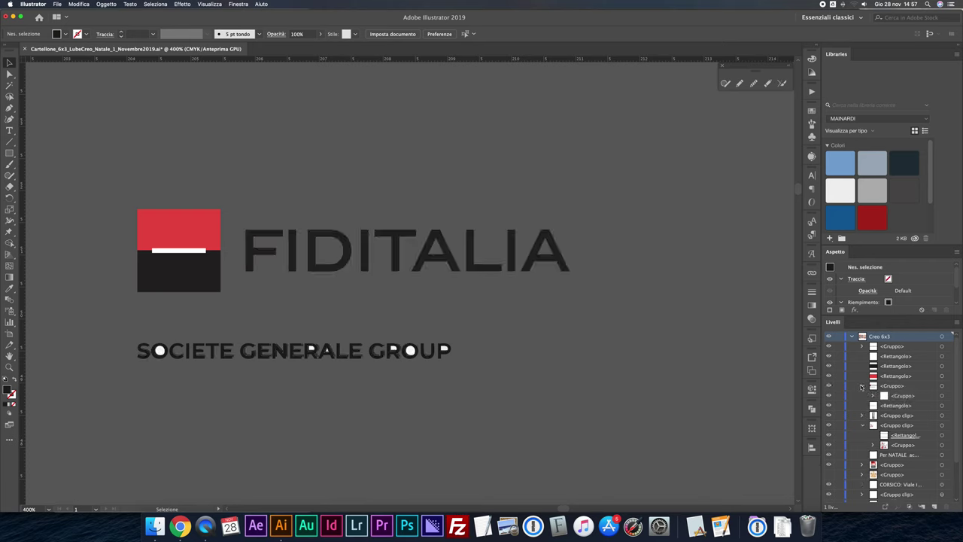
click(874, 396)
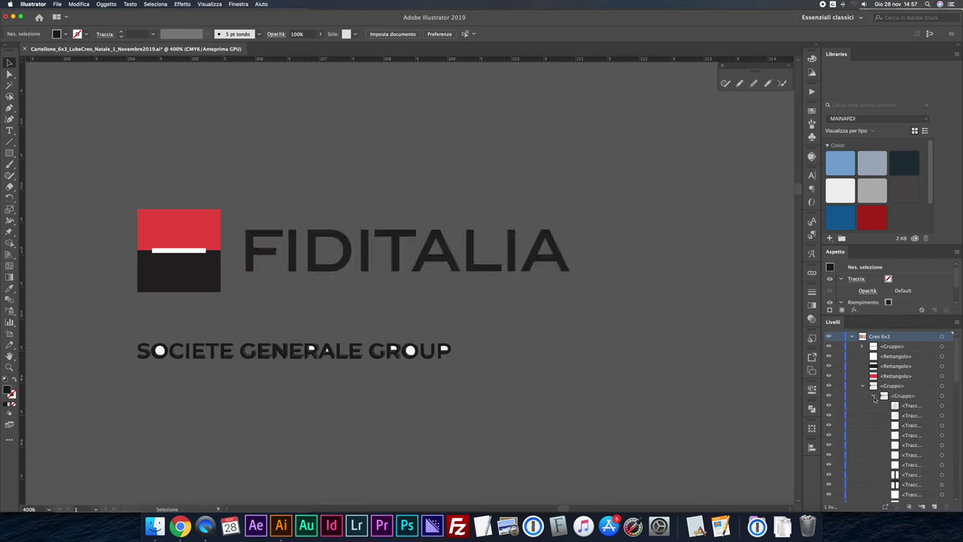
double_click(368, 255)
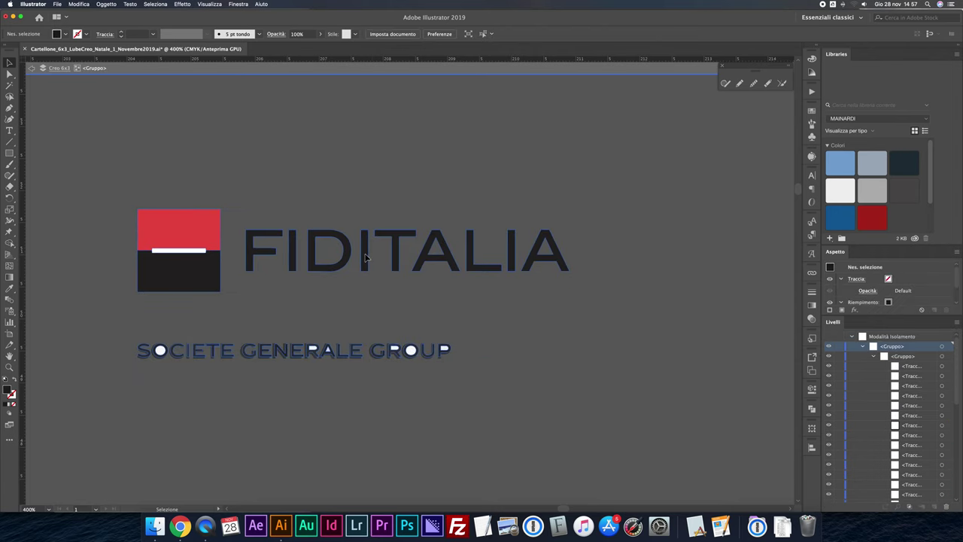
double_click(367, 256)
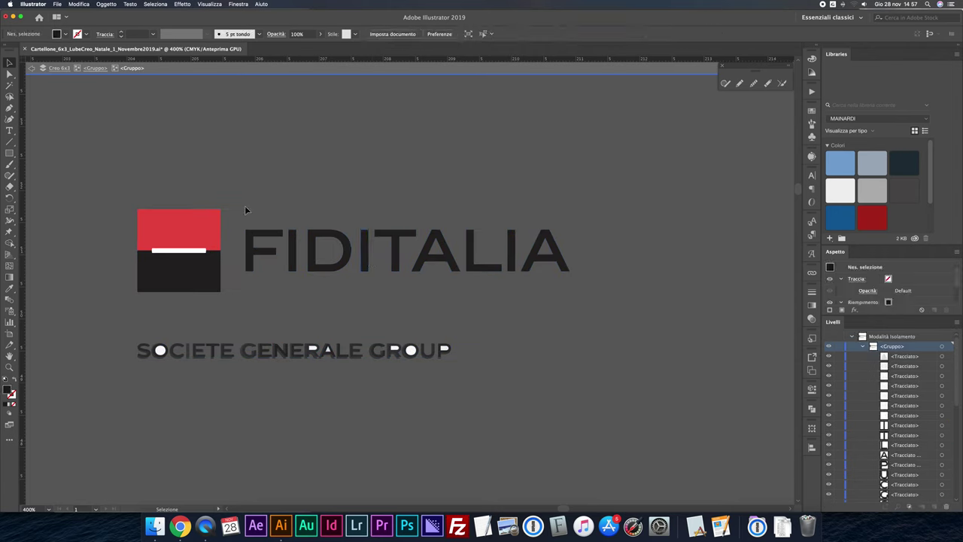
key(super+a)
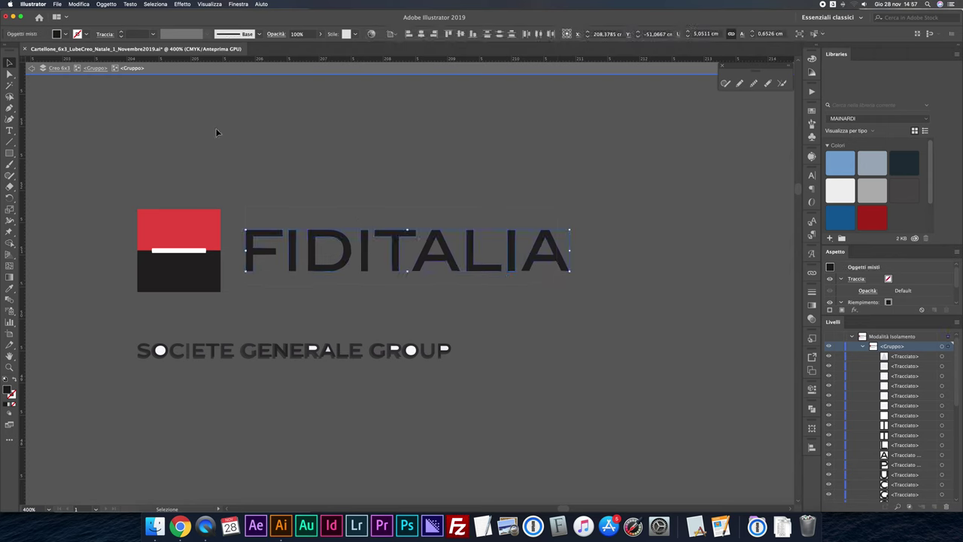
click(78, 5)
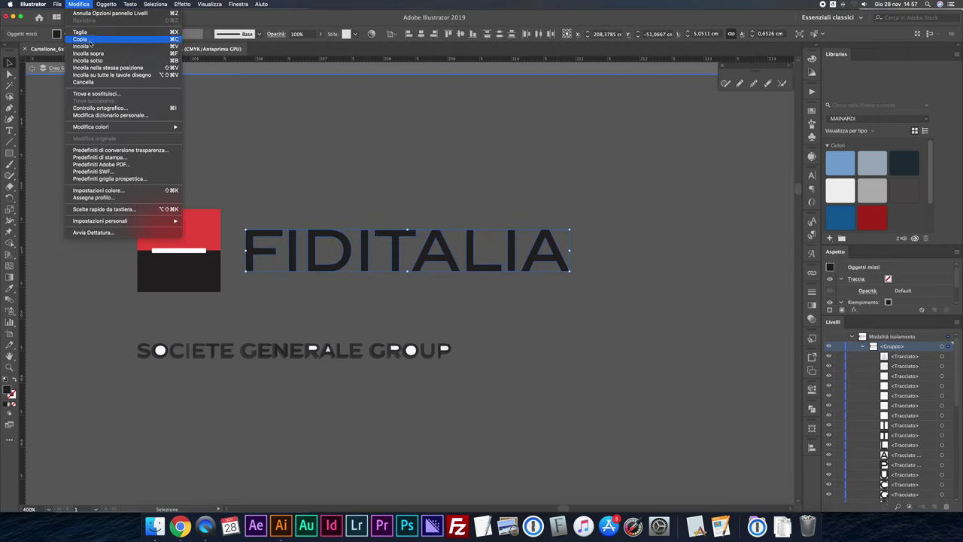
click(80, 31)
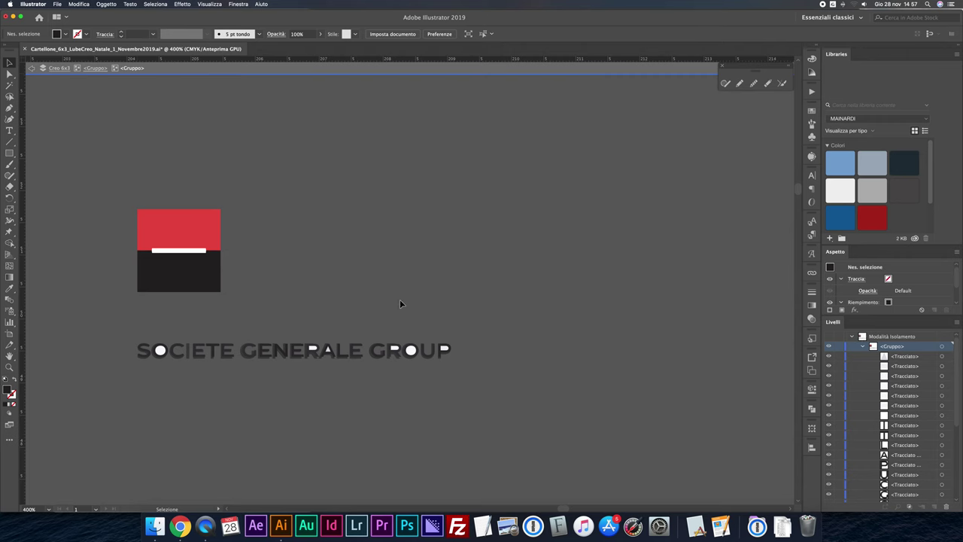
Delete the old traced SOCIETE GENERALE GROUP tagline paths and exit isolation mode
click(395, 350)
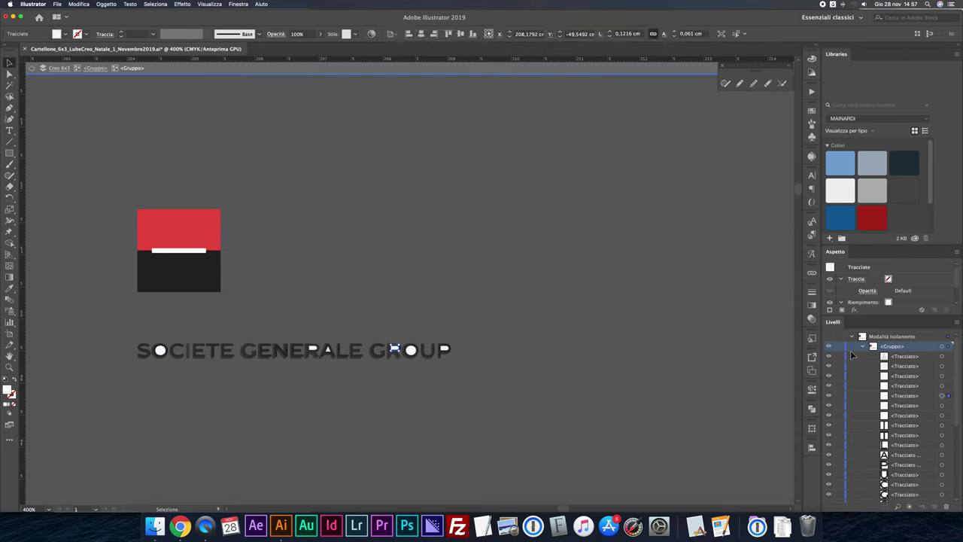
click(946, 347)
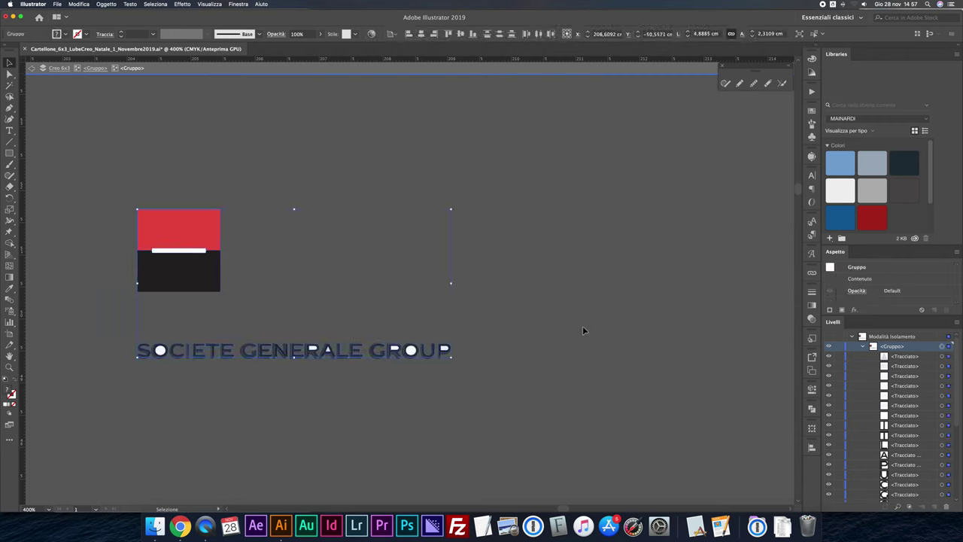
click(946, 508)
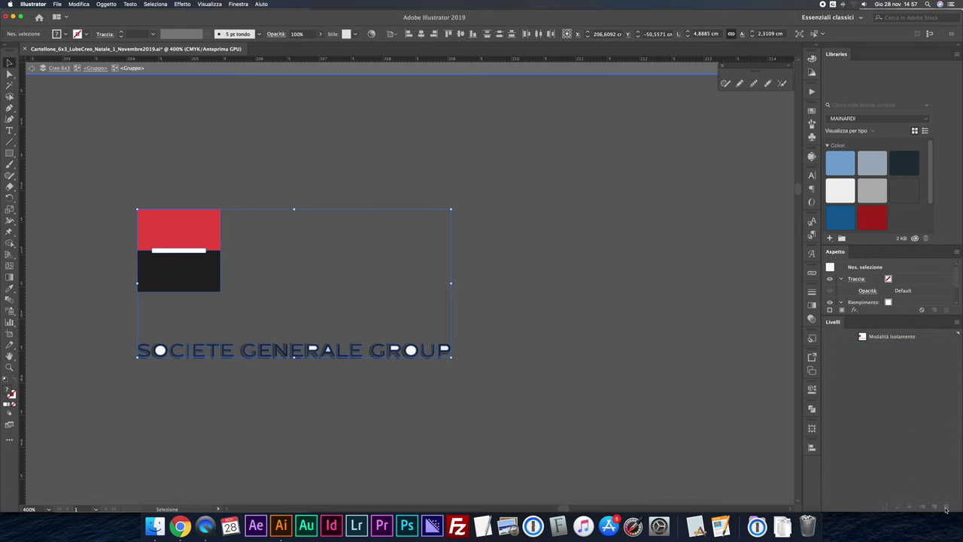
double_click(389, 285)
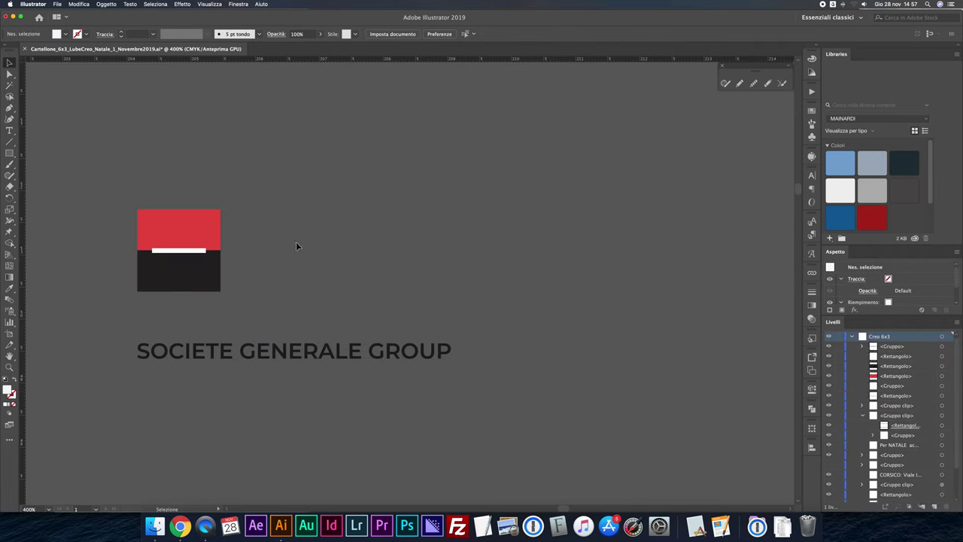
Paste the FIDITALIA lettering back in its original position with Paste in Place
click(78, 4)
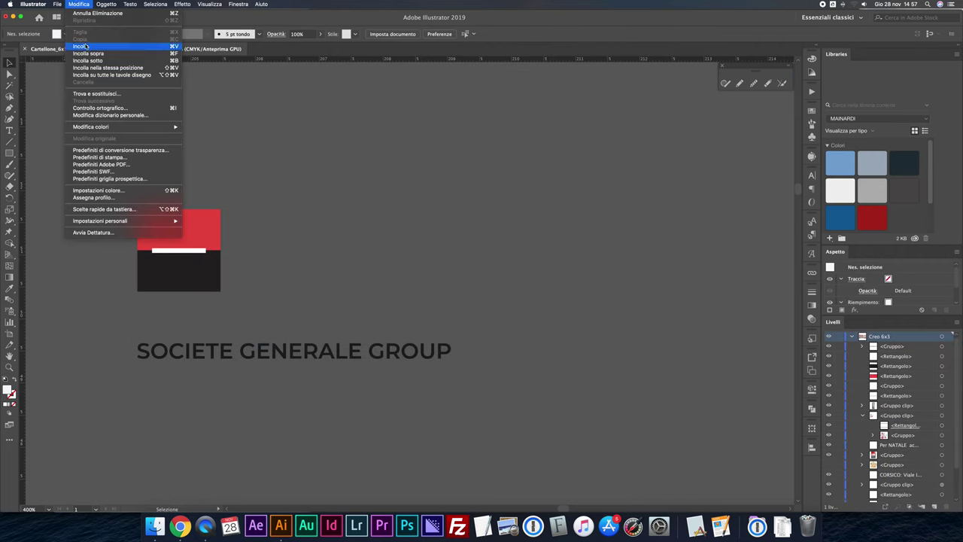
click(91, 67)
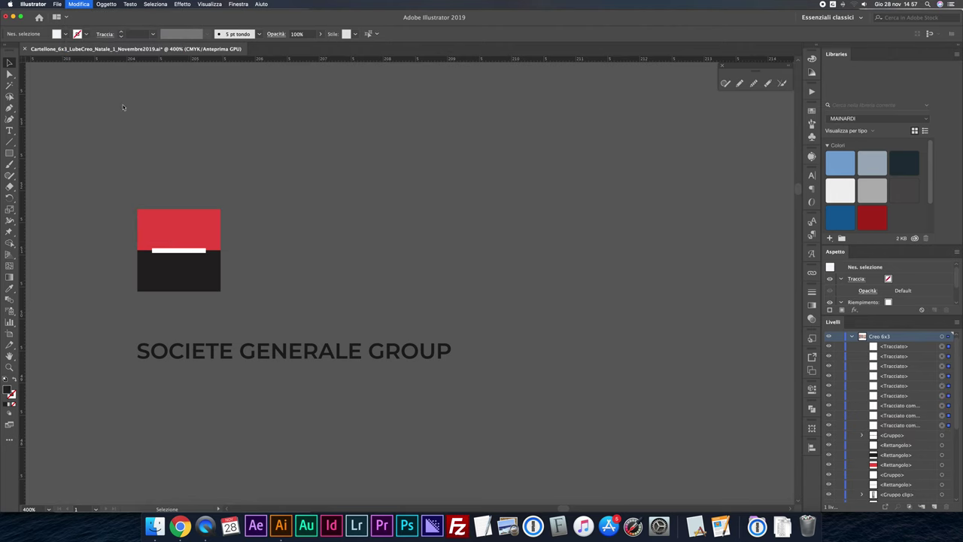
click(248, 176)
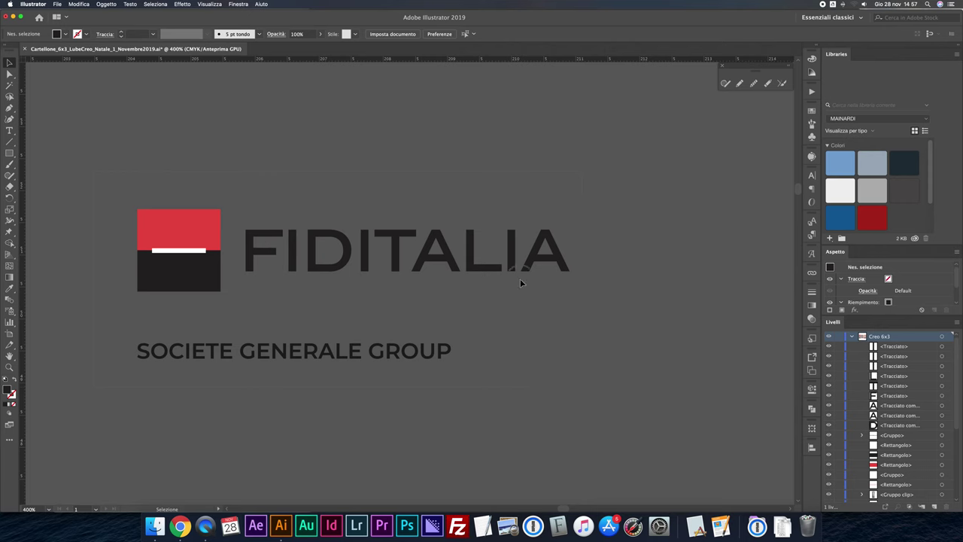
Check the outlined SOCIETE GENERALE GROUP tagline, then select all the logo artwork
click(319, 358)
key(i)
key(v)
click(118, 237)
key(ctrl+a)
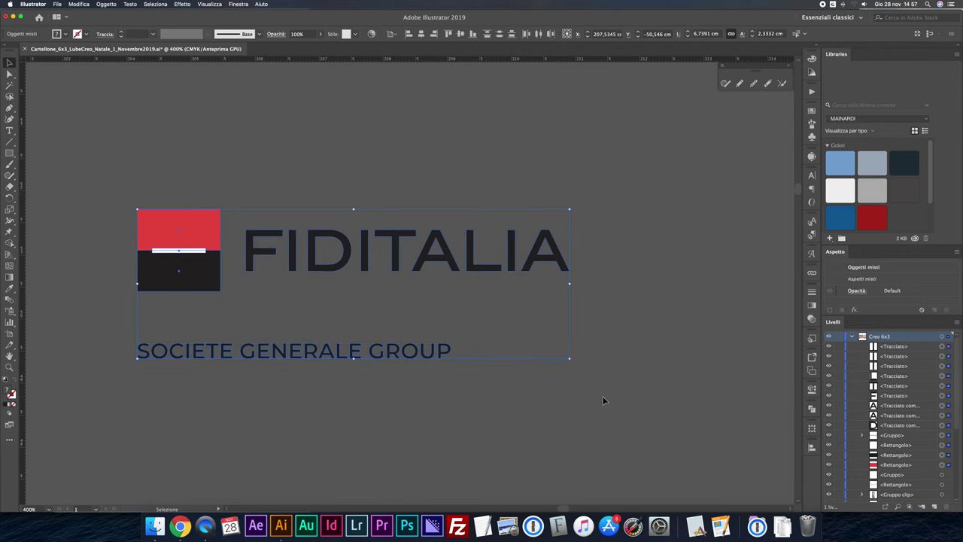